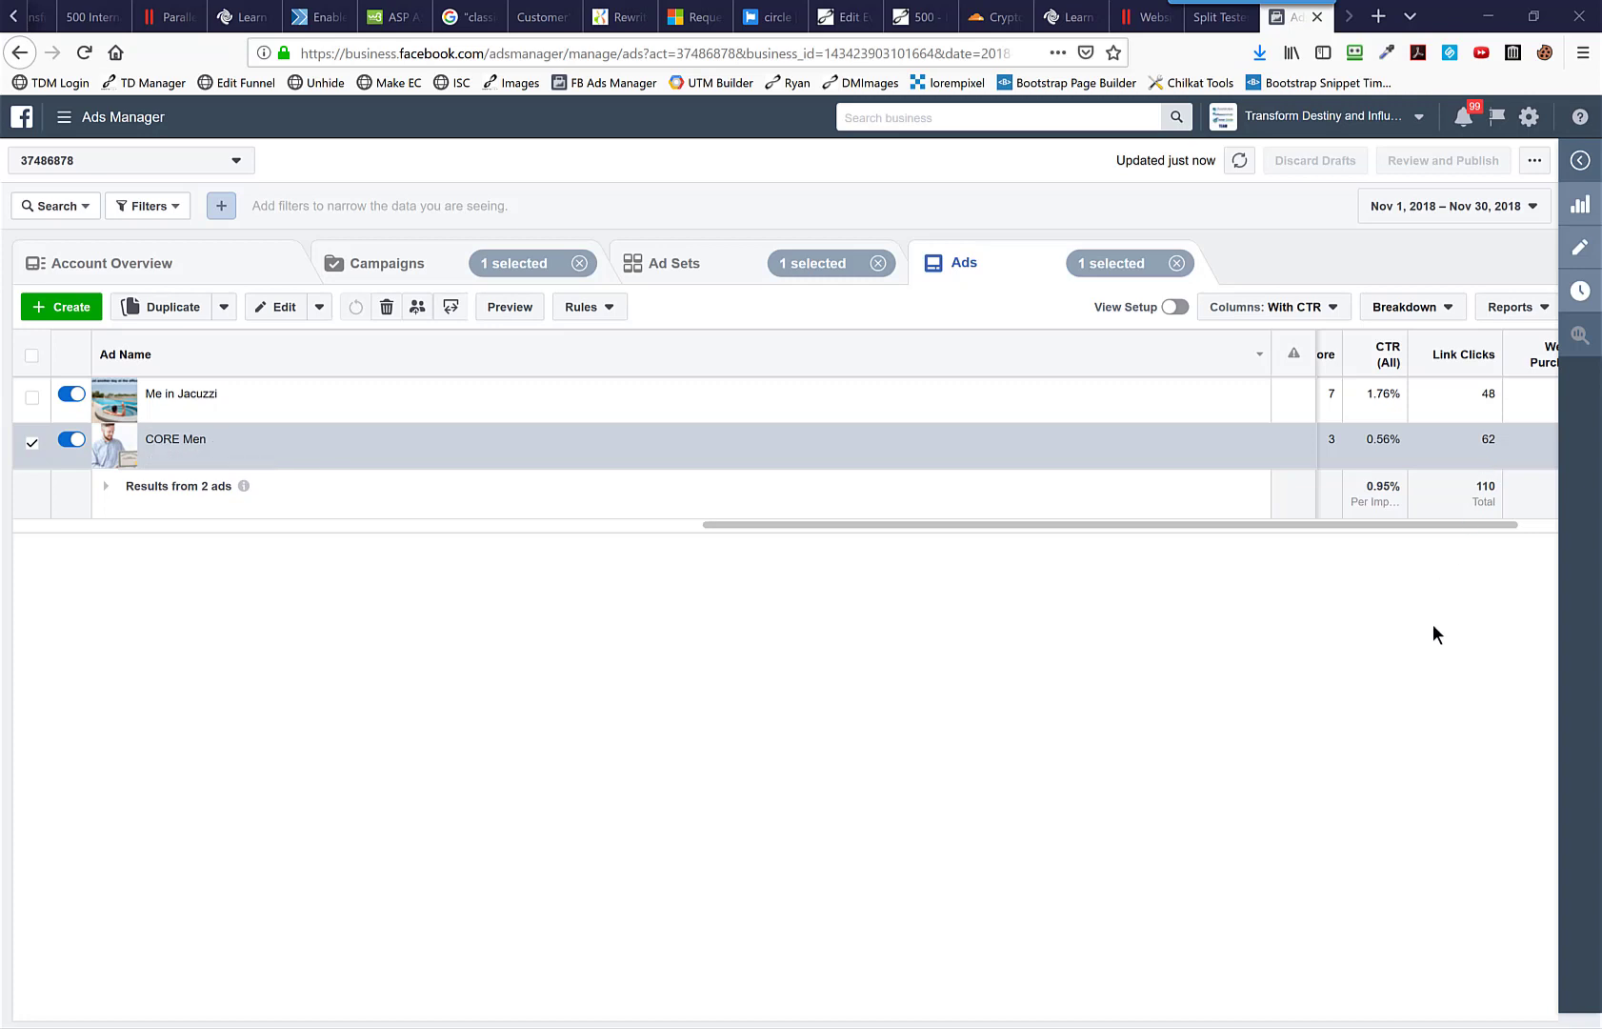
# Start Notepad and type two sample lines listing Ad 1 and Ad 2 impressions and clicks
pyautogui.press('super+r')
pyautogui.press('Escape')
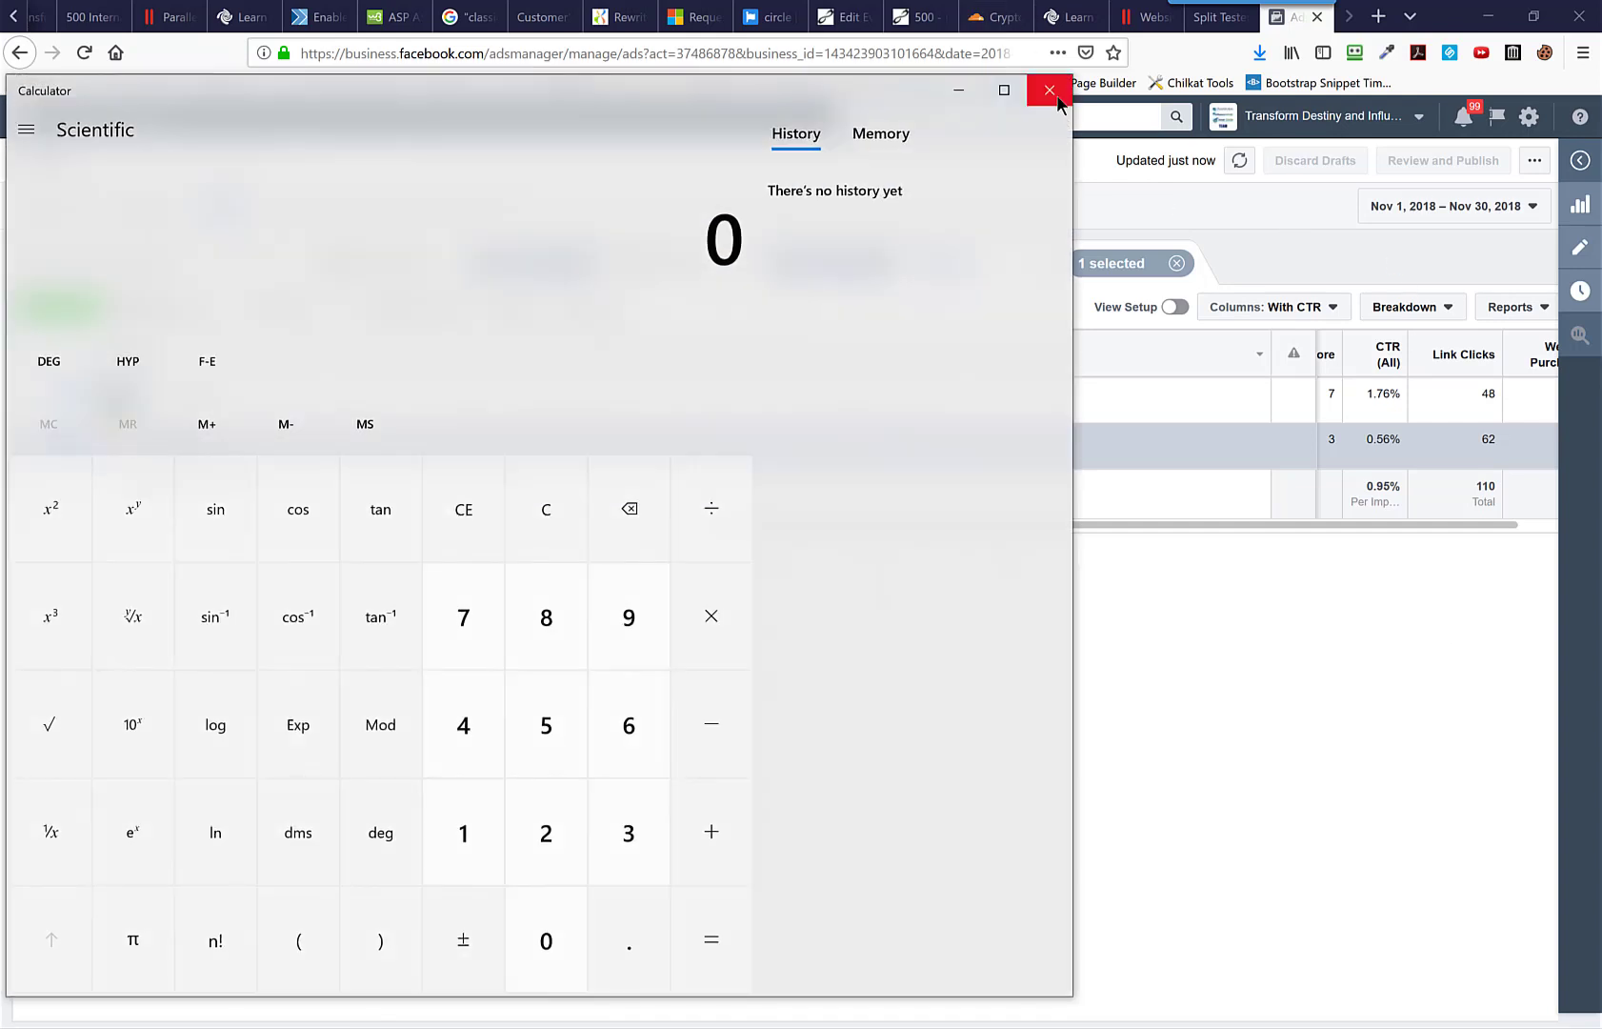
pyautogui.click(1050, 85)
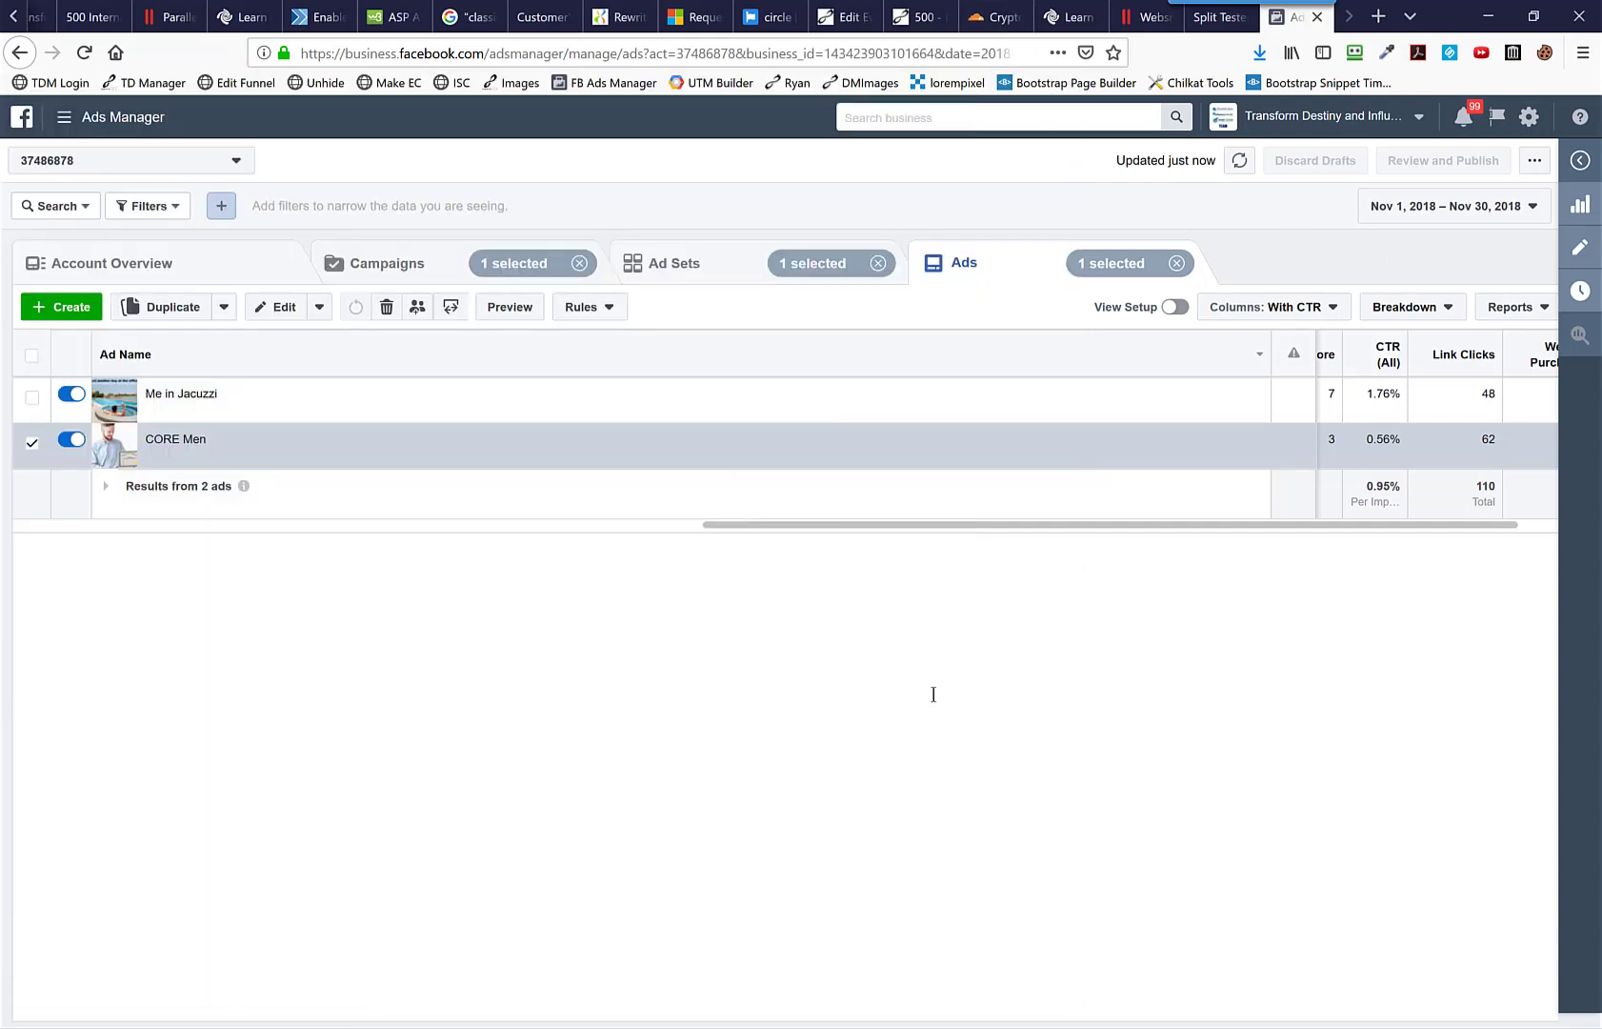
pyautogui.press('super+r')
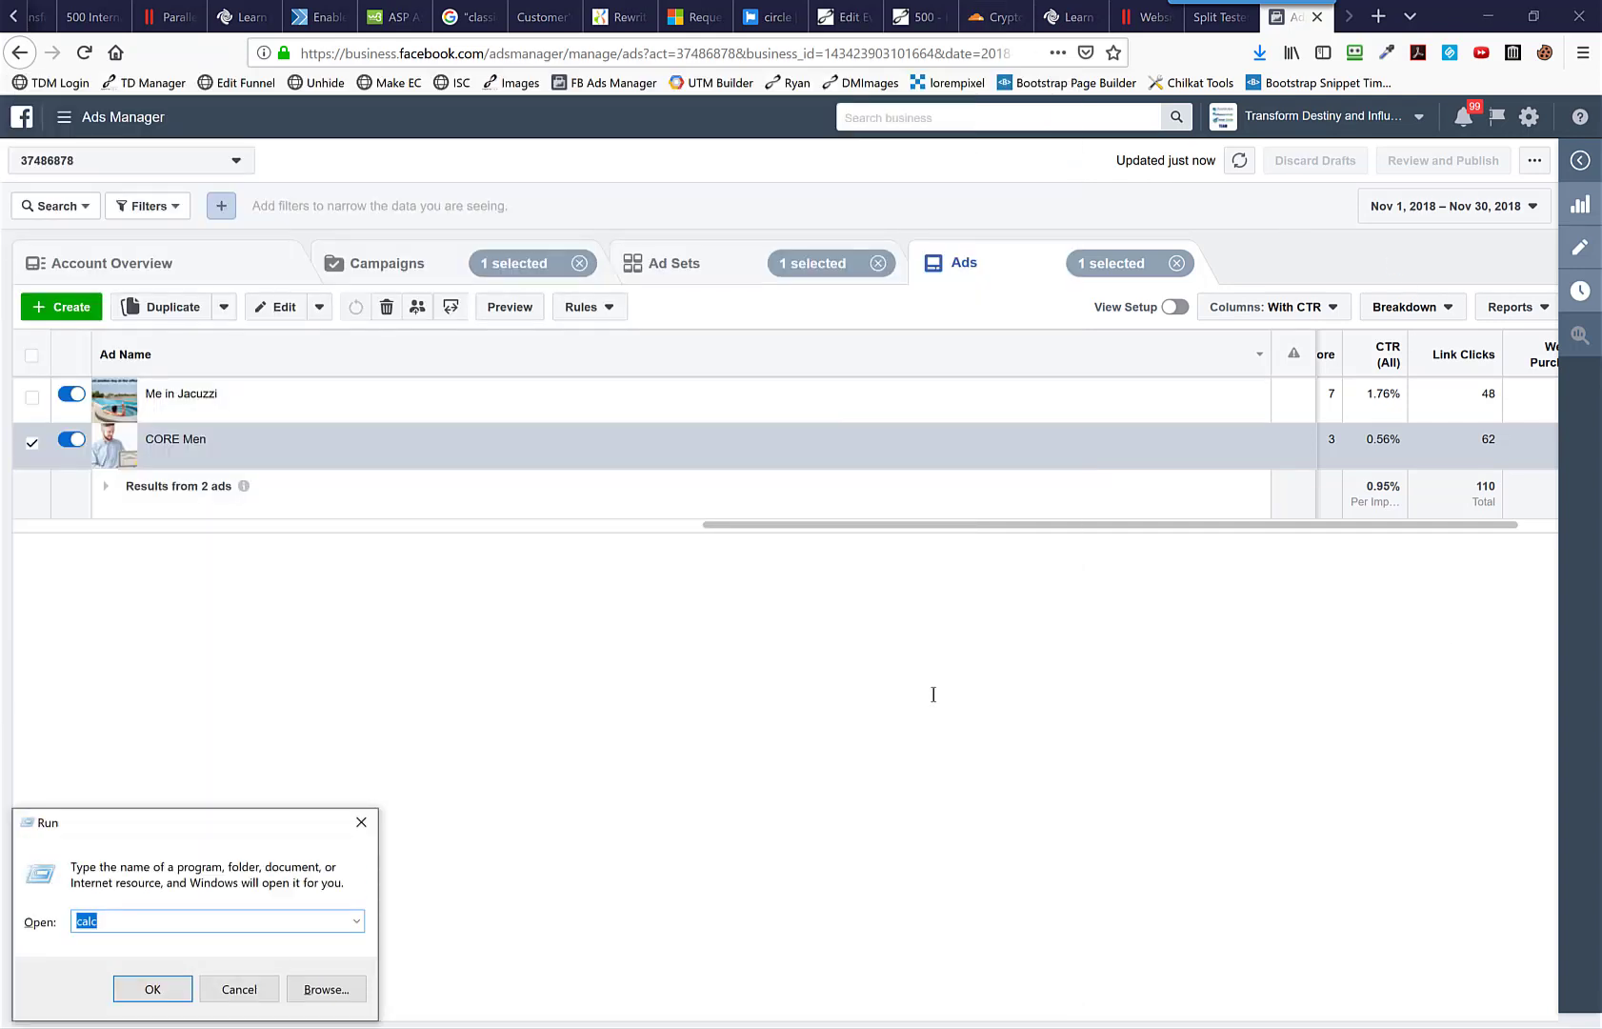
pyautogui.write('notepa')
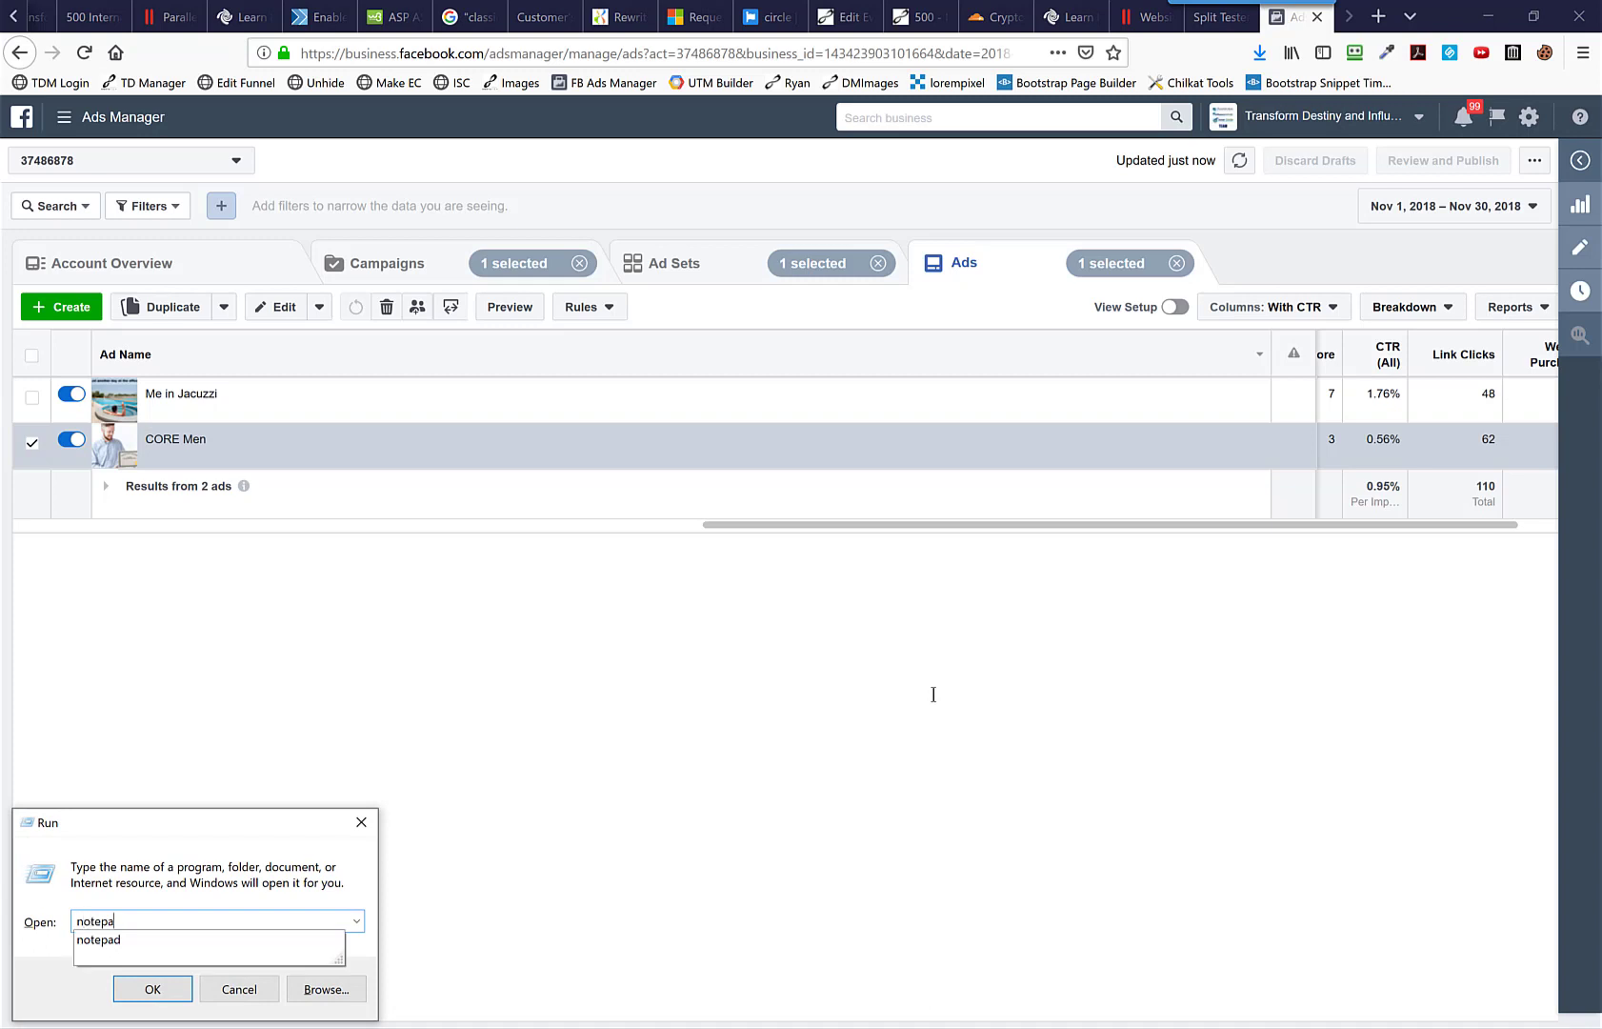
pyautogui.write('d')
pyautogui.press('Return')
pyautogui.write('Ad ')
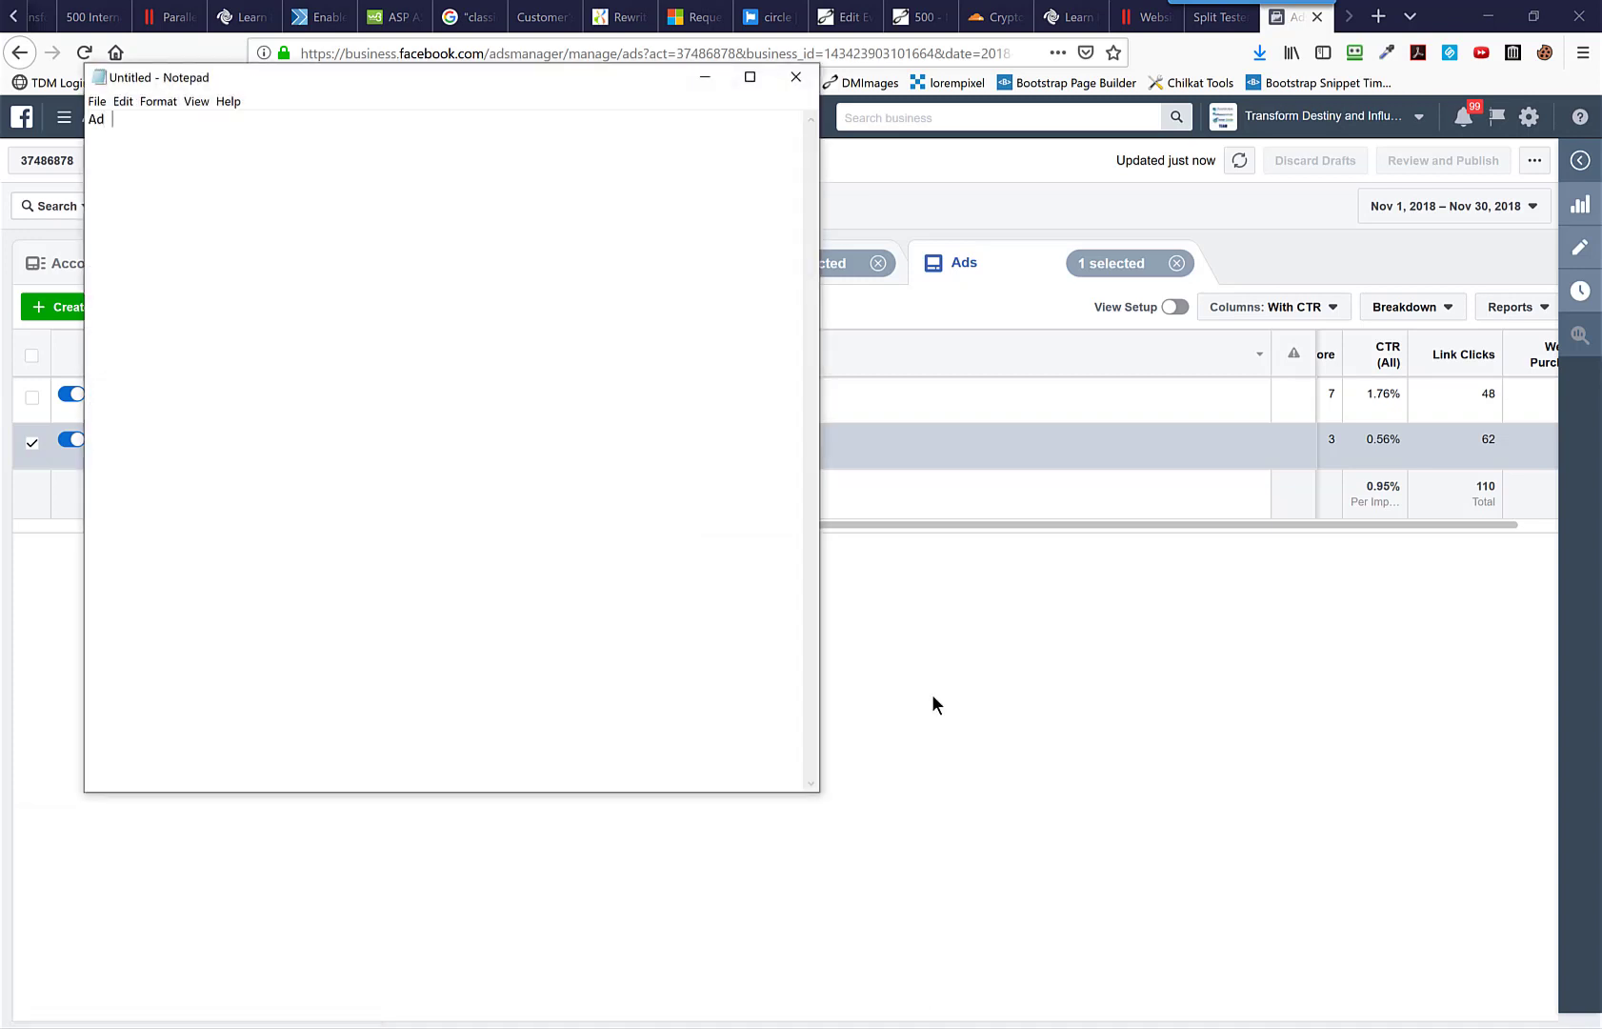
pyautogui.write('1: 2 impressions, 1 click')
pyautogui.press('Return')
pyautogui.write('Ad 2, ')
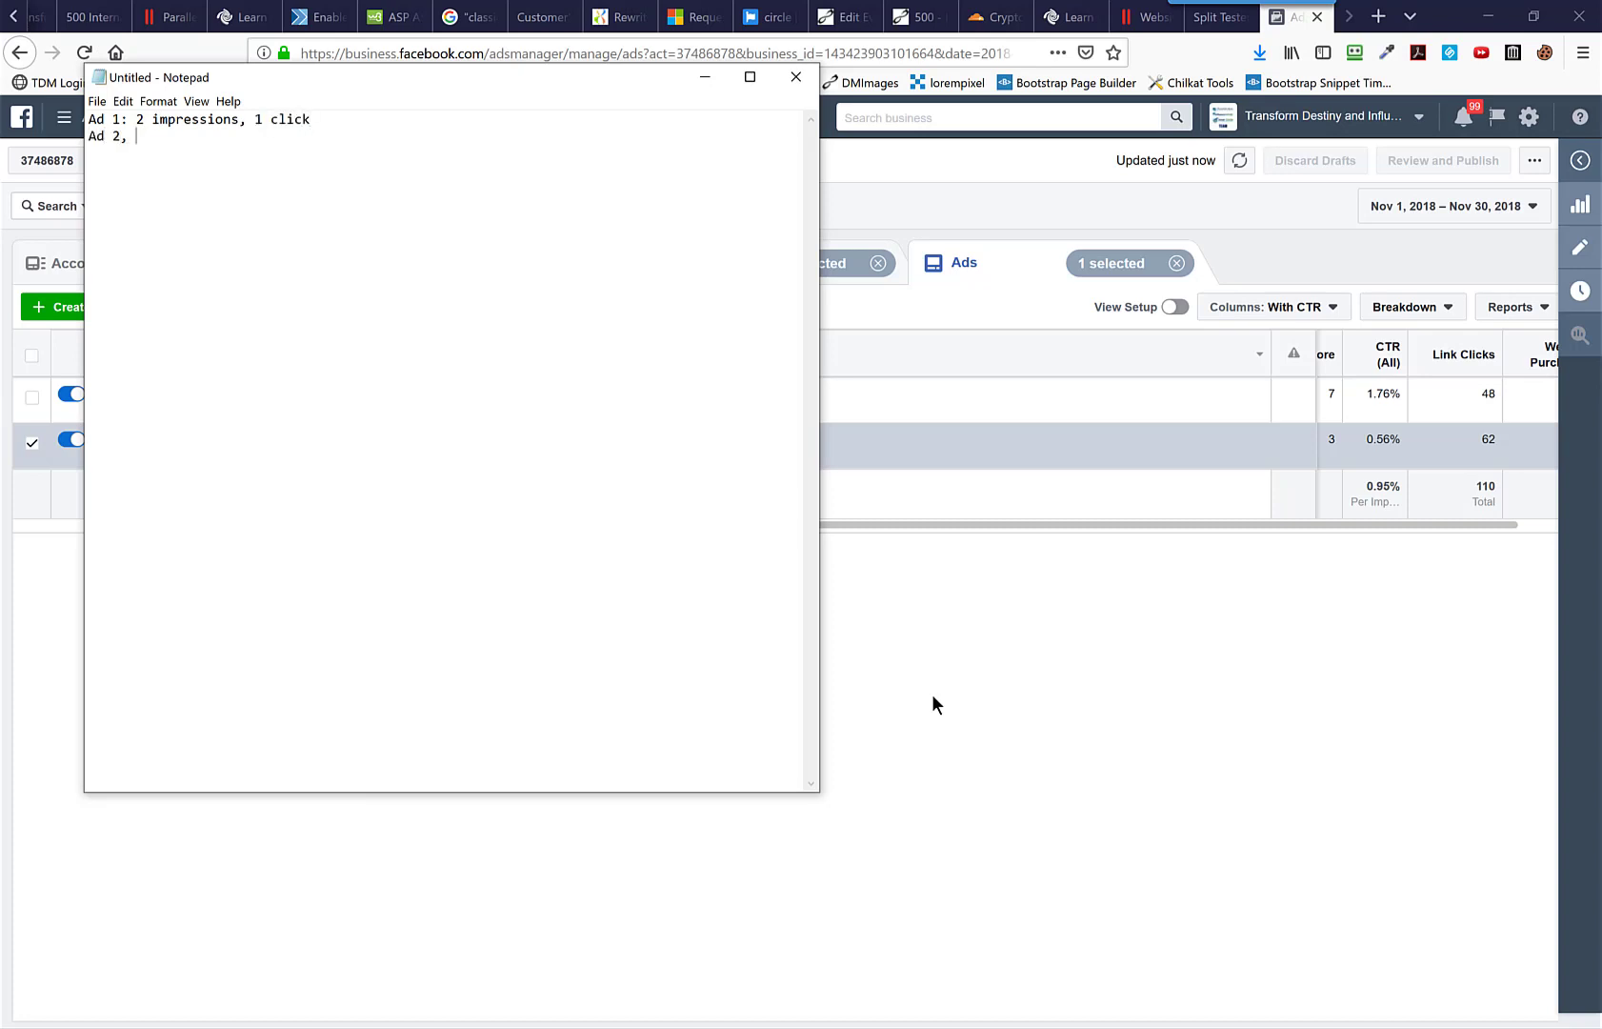
pyautogui.write('2 impressions, 2 click')
# Edit the figures to Ad 1: 200 impressions, 10 clicks and Ad 2: 200 impressions, 20 clicks
pyautogui.press('Up')
pyautogui.hotkey('ctrl', 'Left')
pyautogui.hotkey('ctrl', 'Left')
pyautogui.hotkey('ctrl', 'Left')
pyautogui.press('Left')
pyautogui.write('00')
pyautogui.press('Down')
pyautogui.press('Left')
pyautogui.press('Left')
pyautogui.write('00')
pyautogui.press('Up')
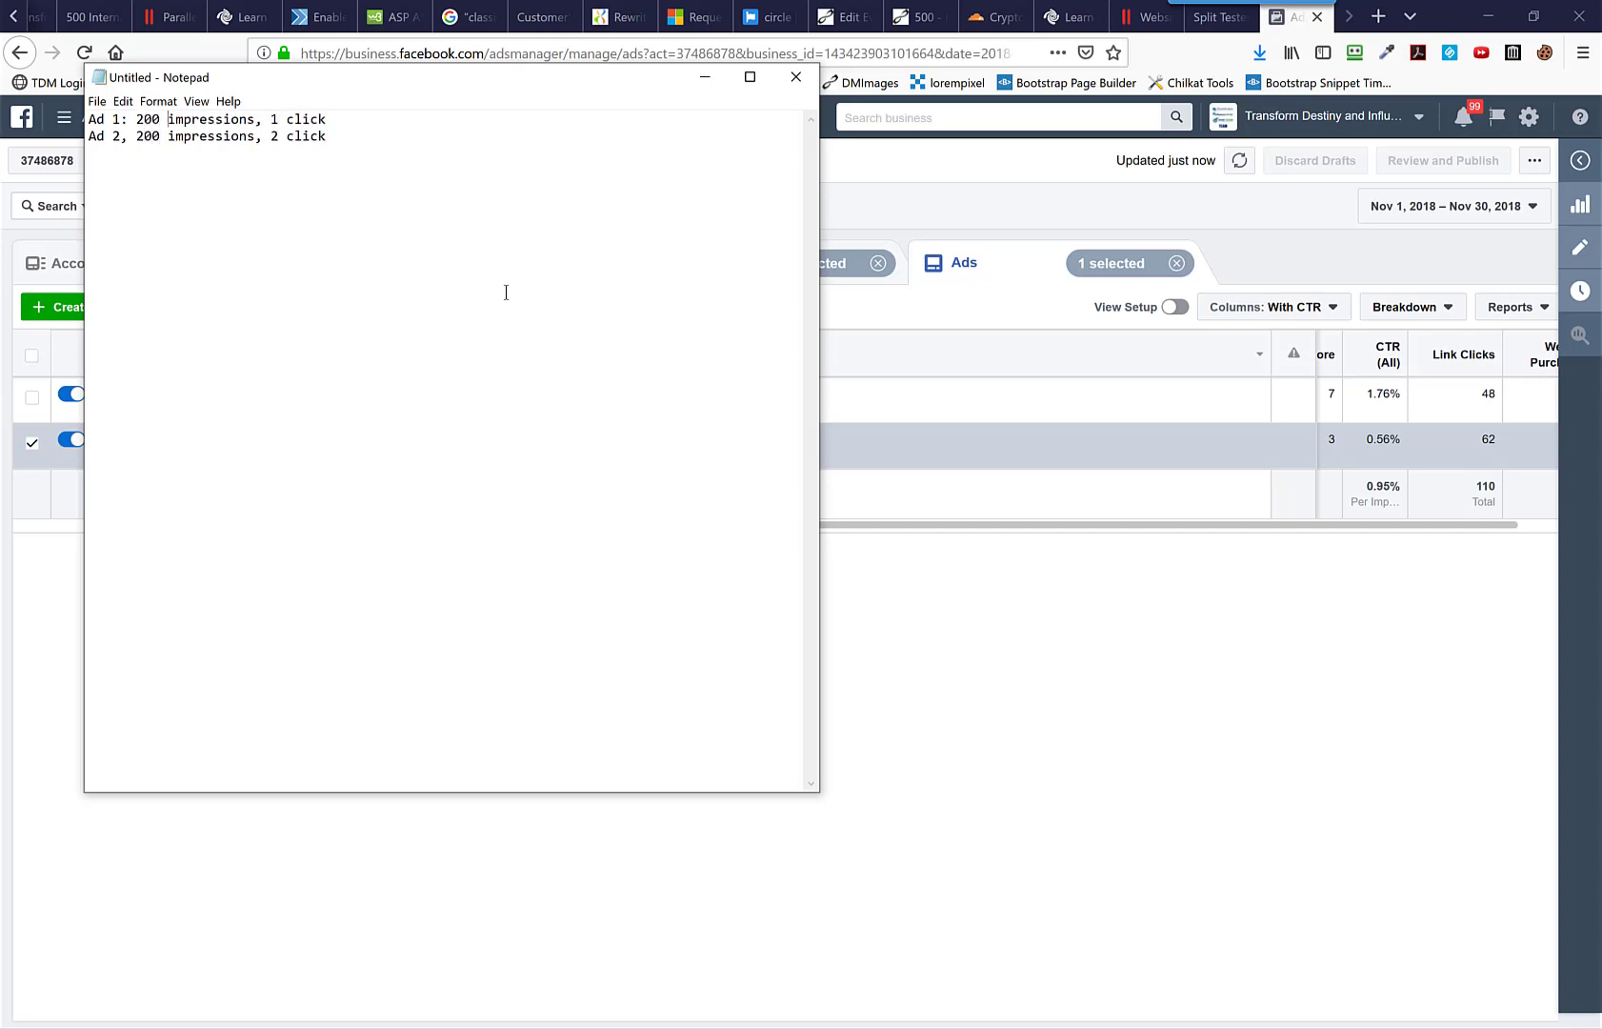
pyautogui.press('Down')
pyautogui.press('Home')
pyautogui.write('00')
pyautogui.doubleClick(149, 119)
pyautogui.moveTo(264, 119); pyautogui.dragTo(386, 166)
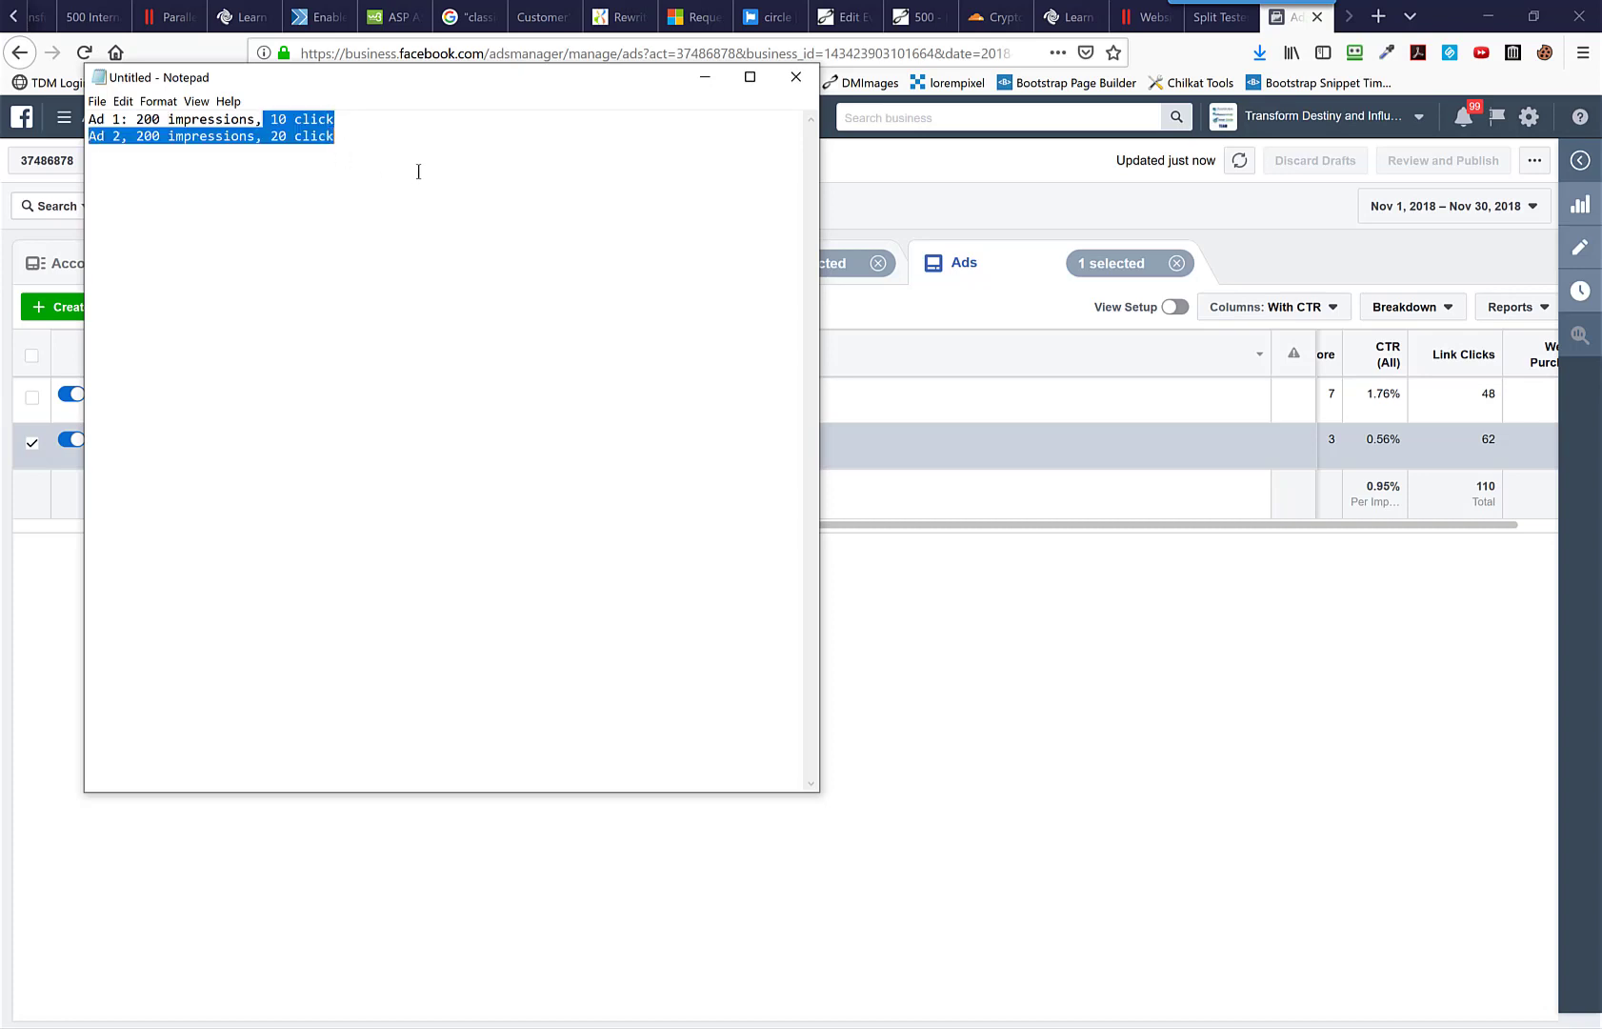
pyautogui.click(418, 172)
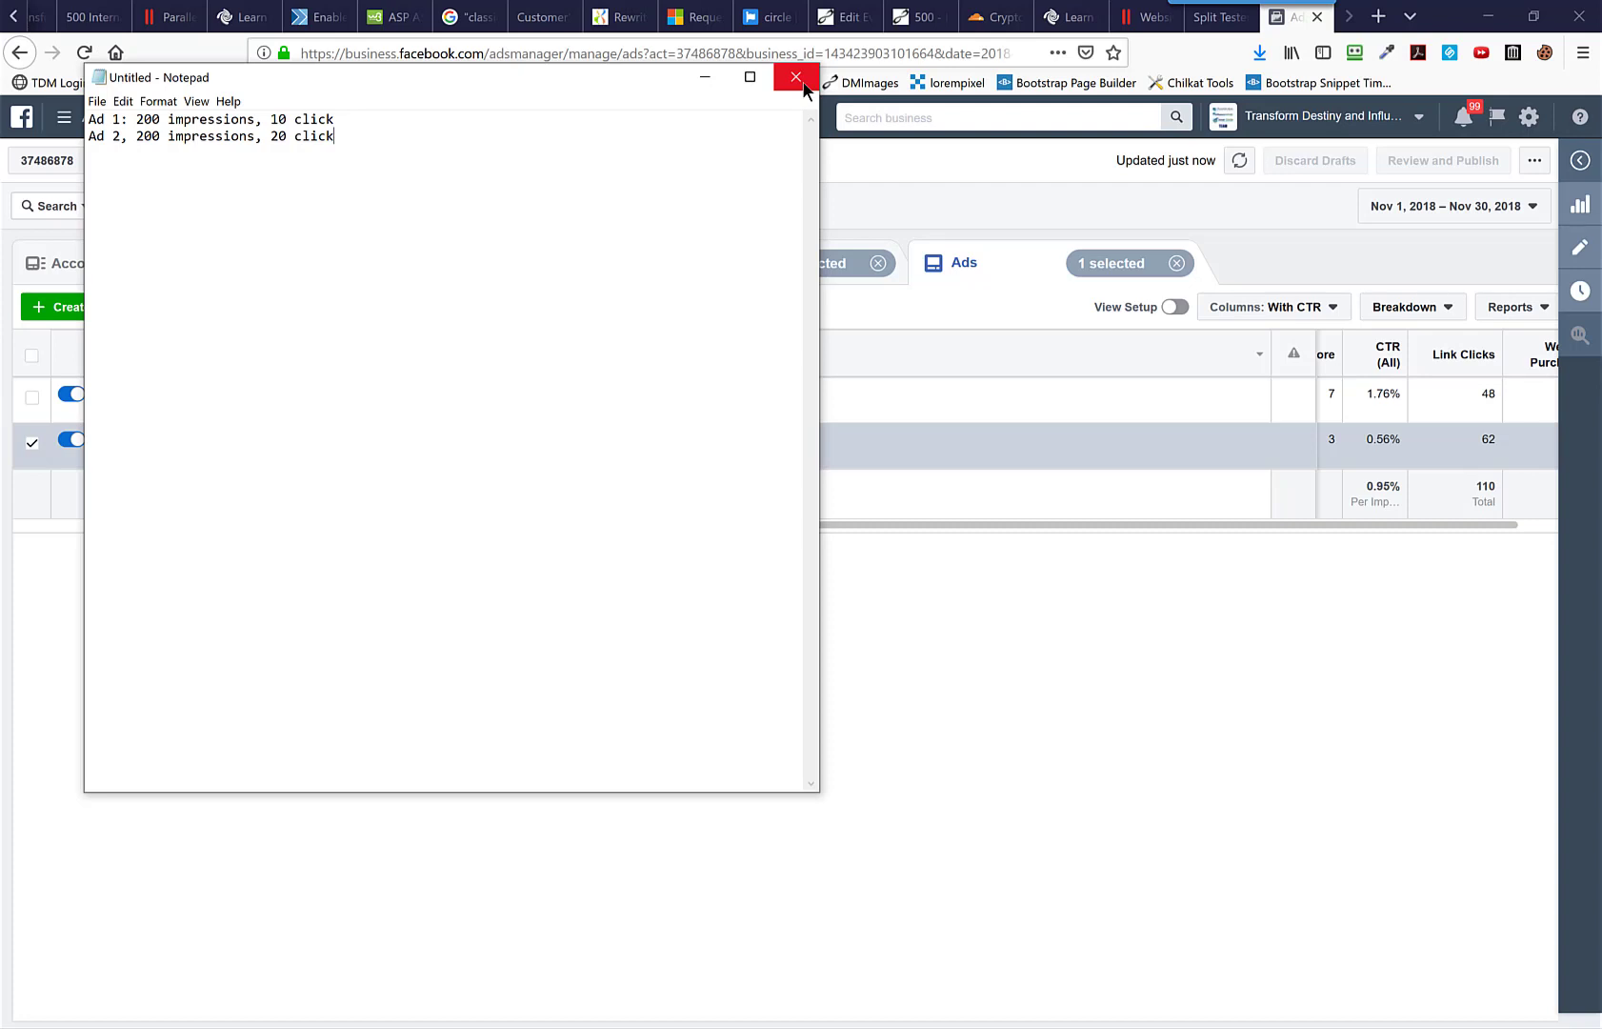
# Close Notepad, choosing Don't Save for the sample notes
pyautogui.click(803, 83)
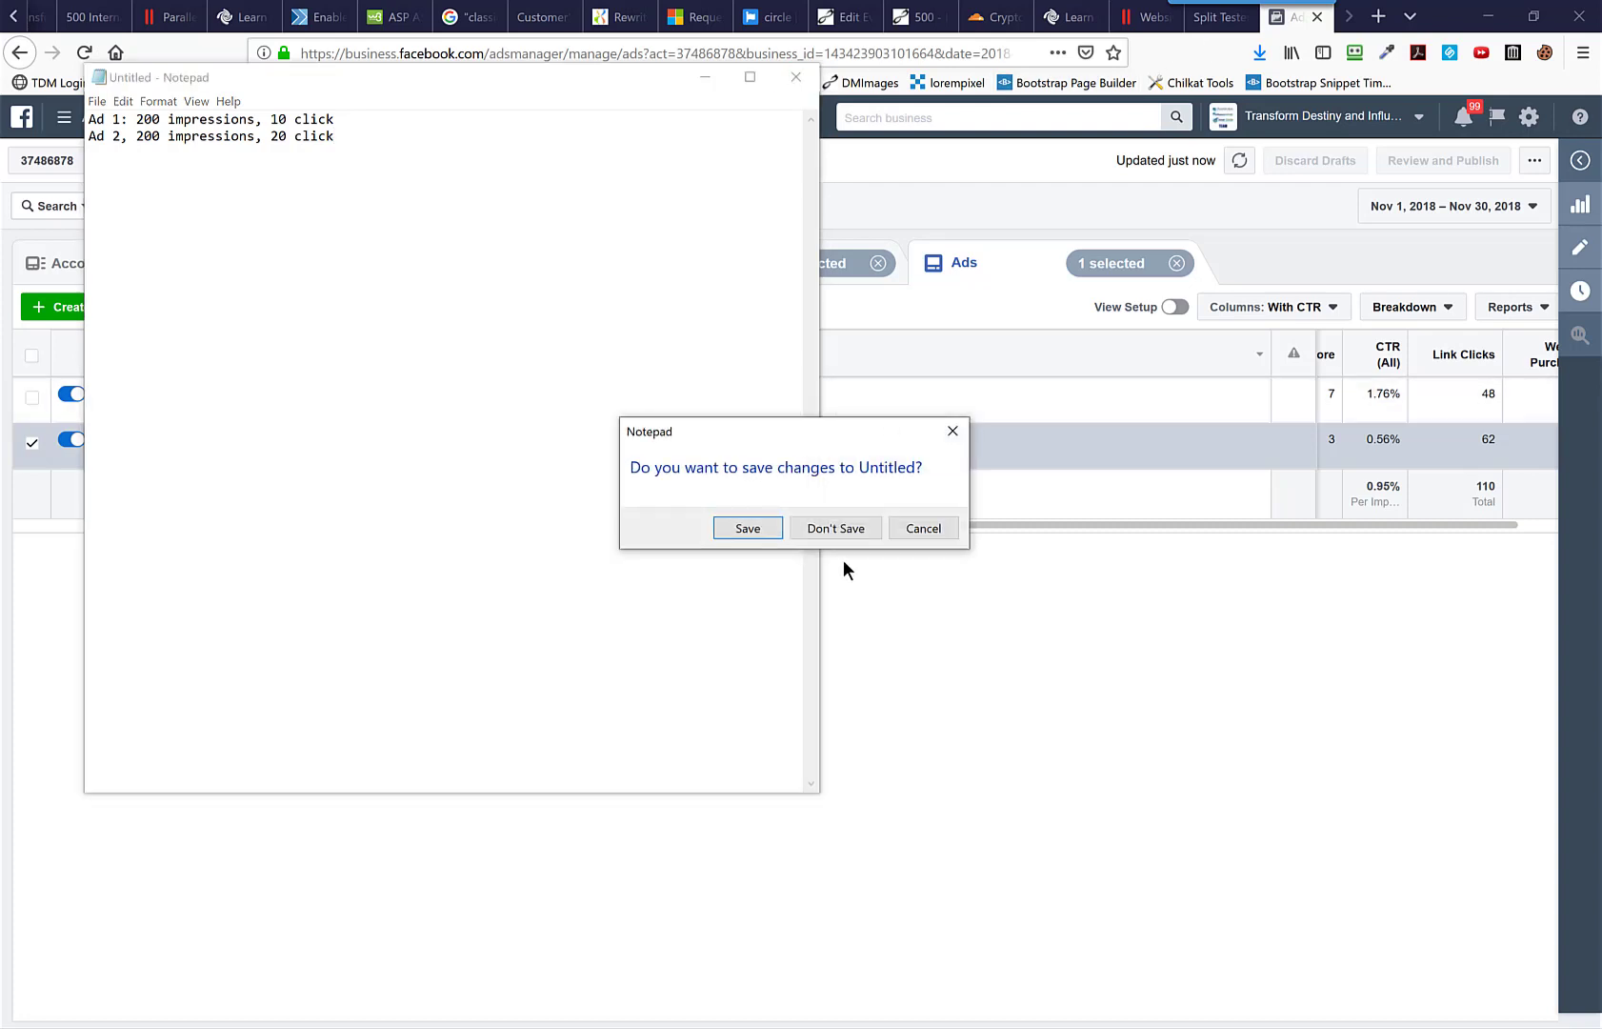
pyautogui.click(847, 531)
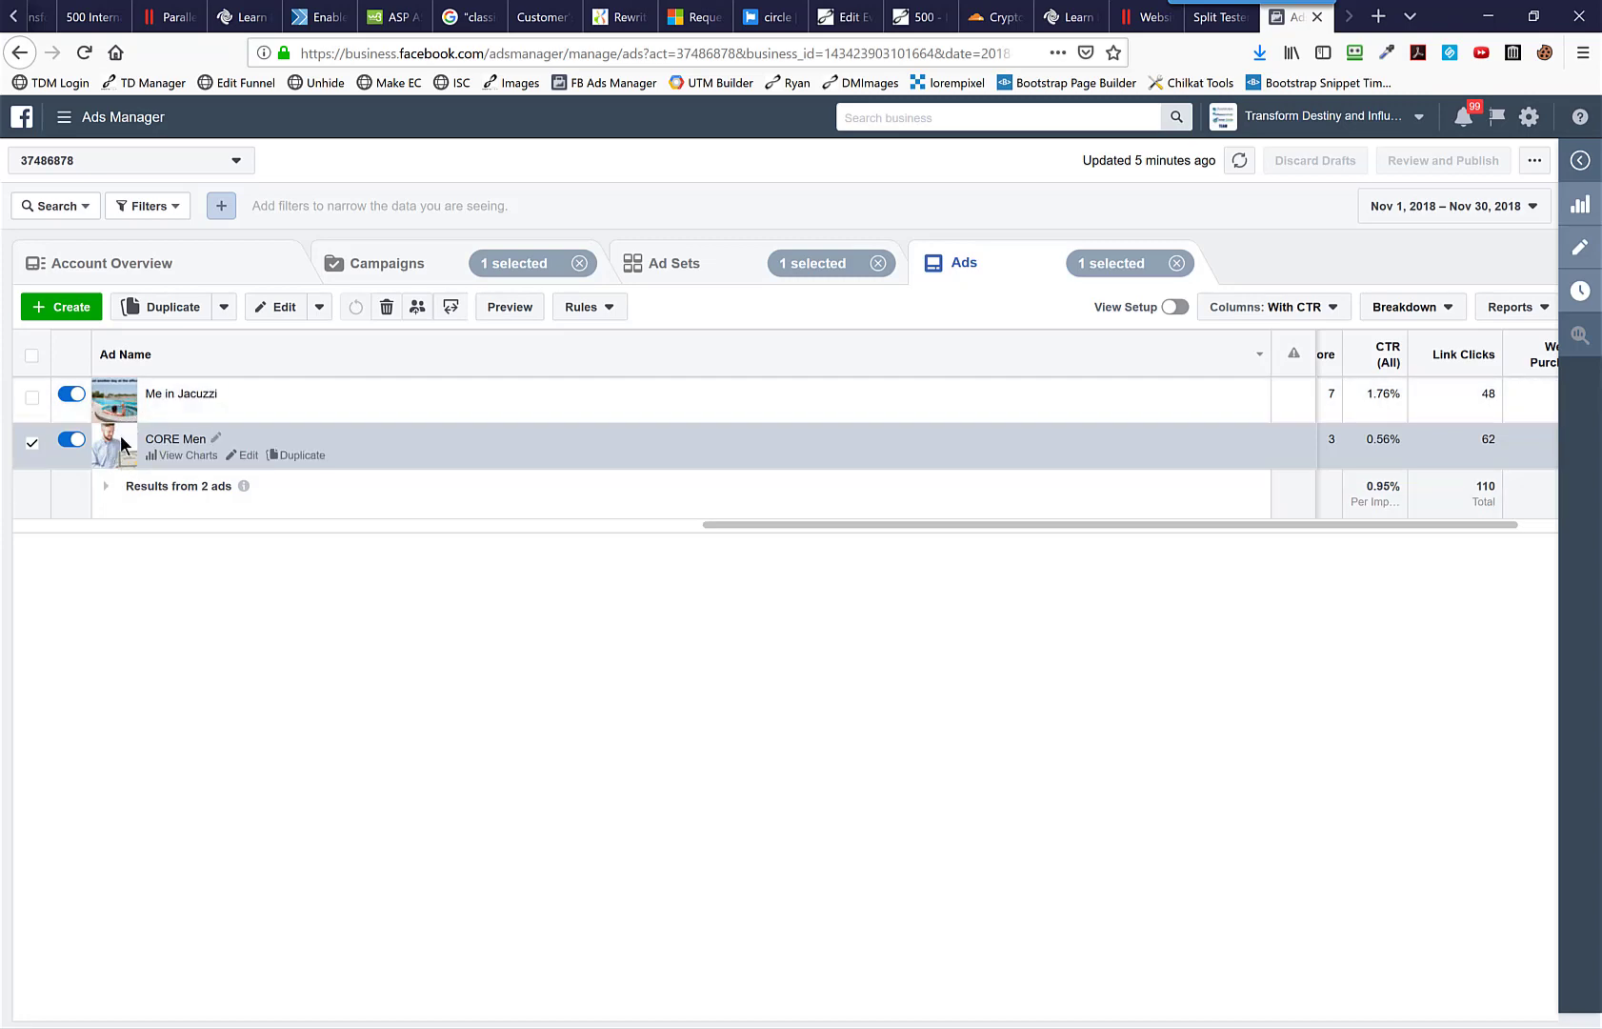
# Highlight the Me in Jacuzzi ad's 1.76% CTR and 48 link clicks
pyautogui.doubleClick(1379, 393)
pyautogui.click(1371, 395)
pyautogui.tripleClick(1377, 396)
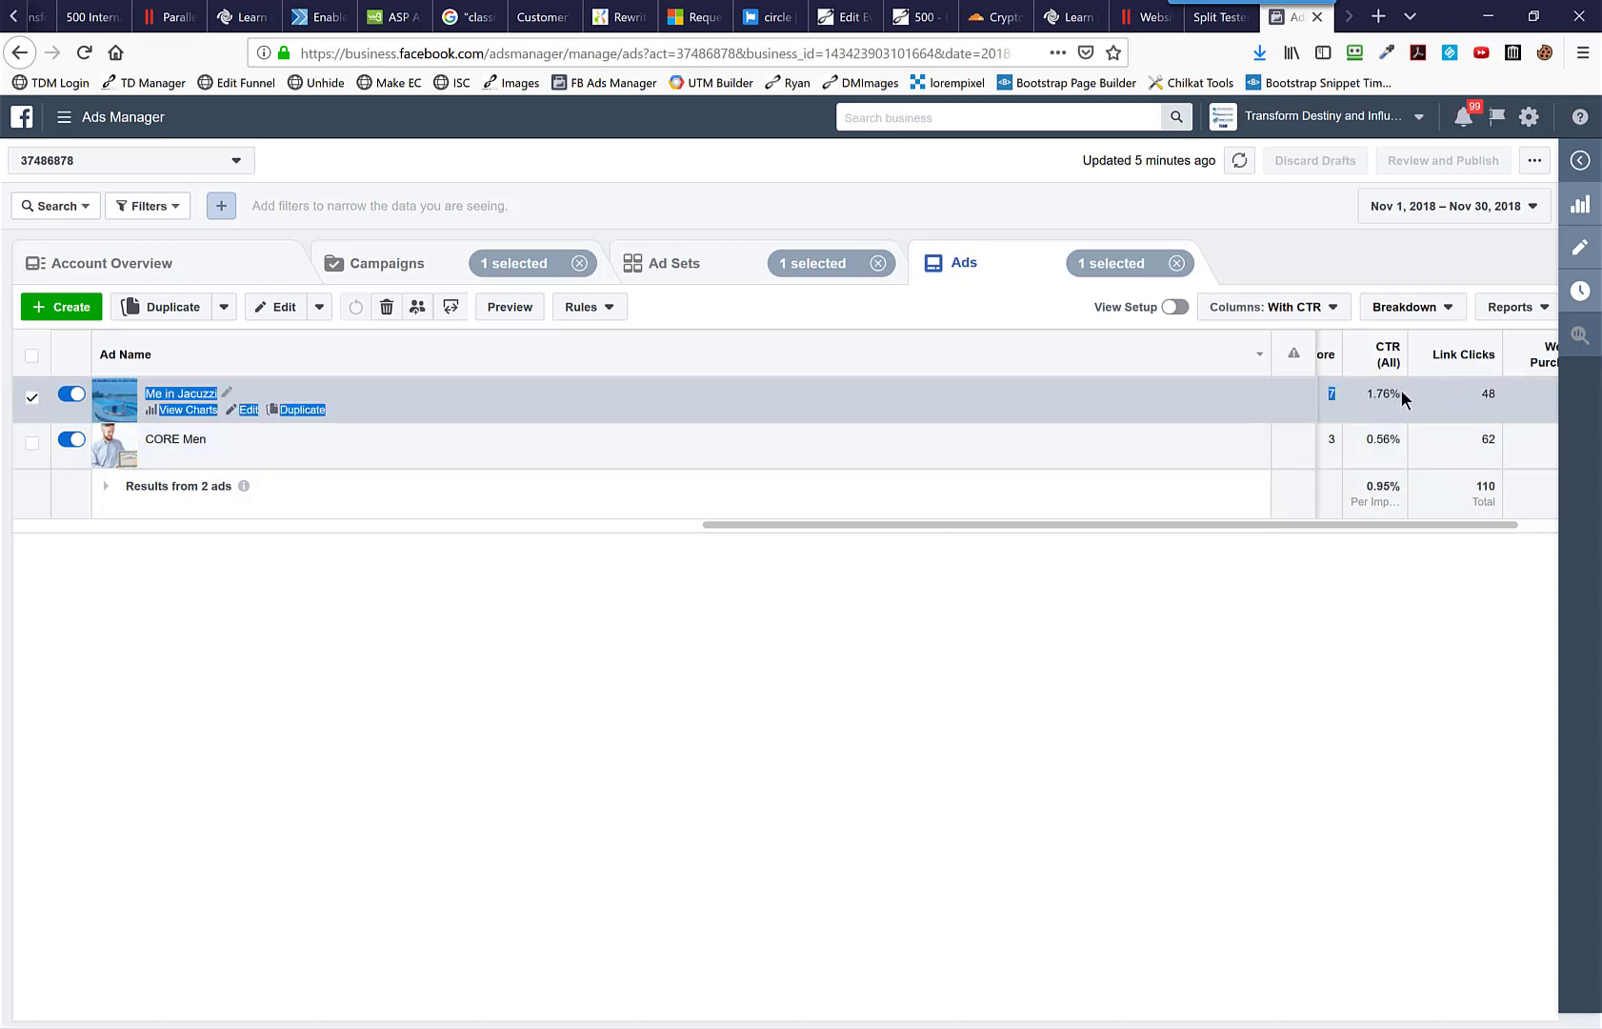
pyautogui.doubleClick(1397, 393)
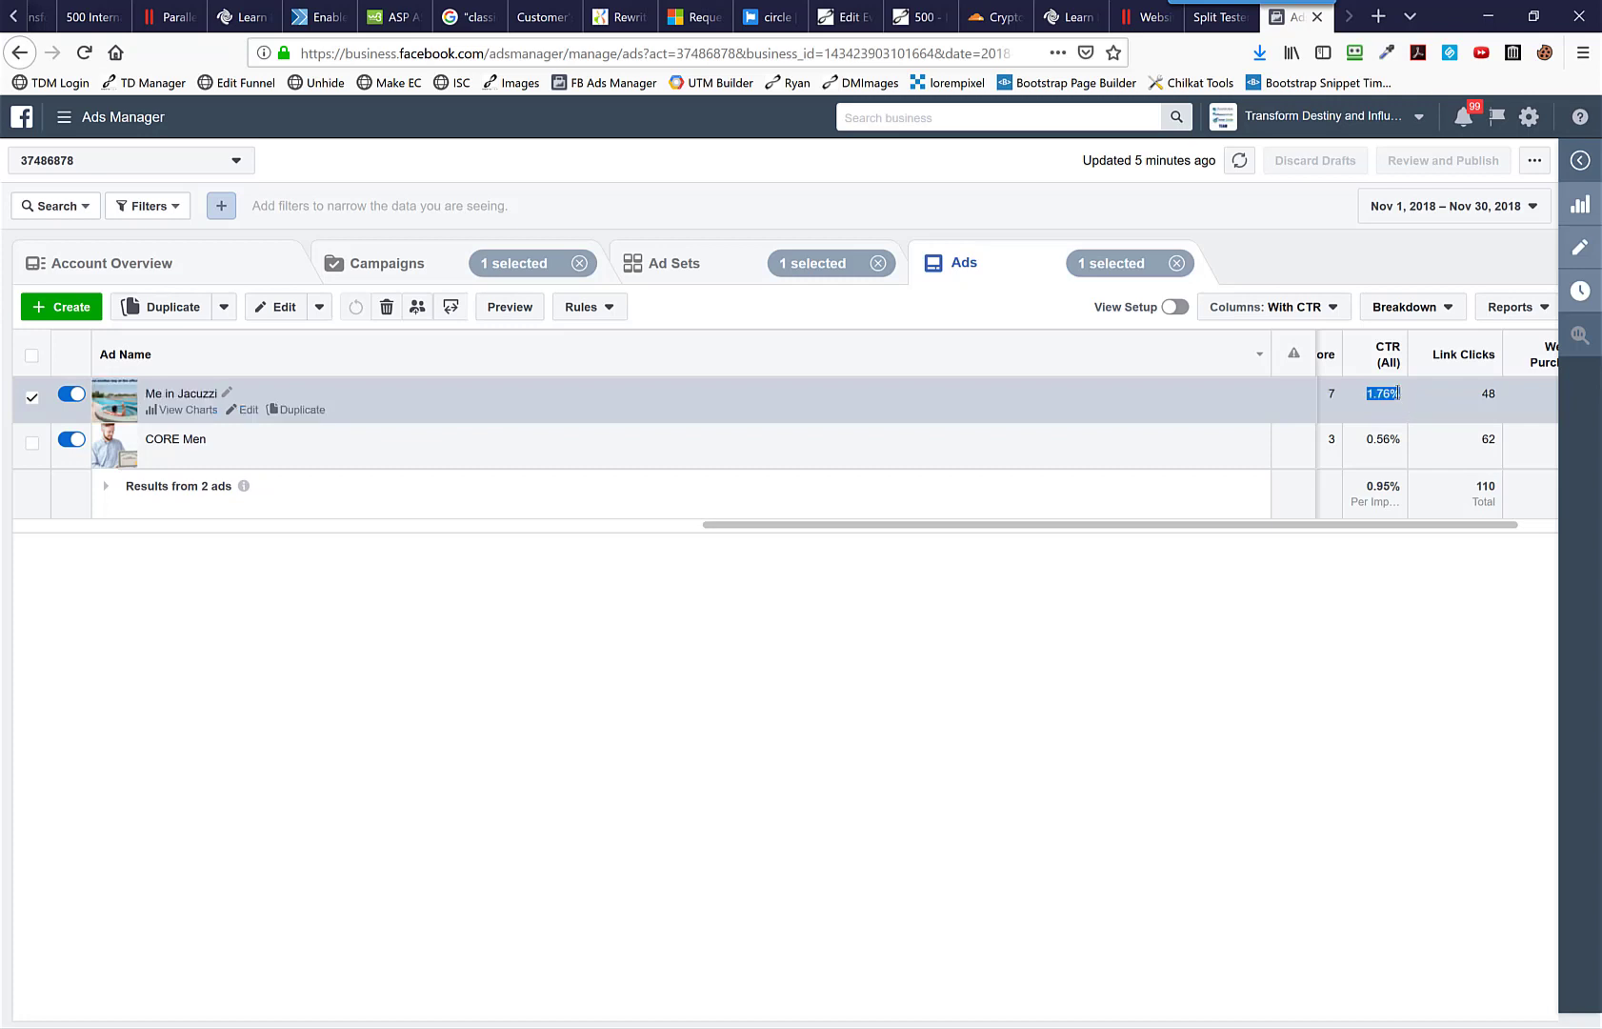
pyautogui.doubleClick(1488, 393)
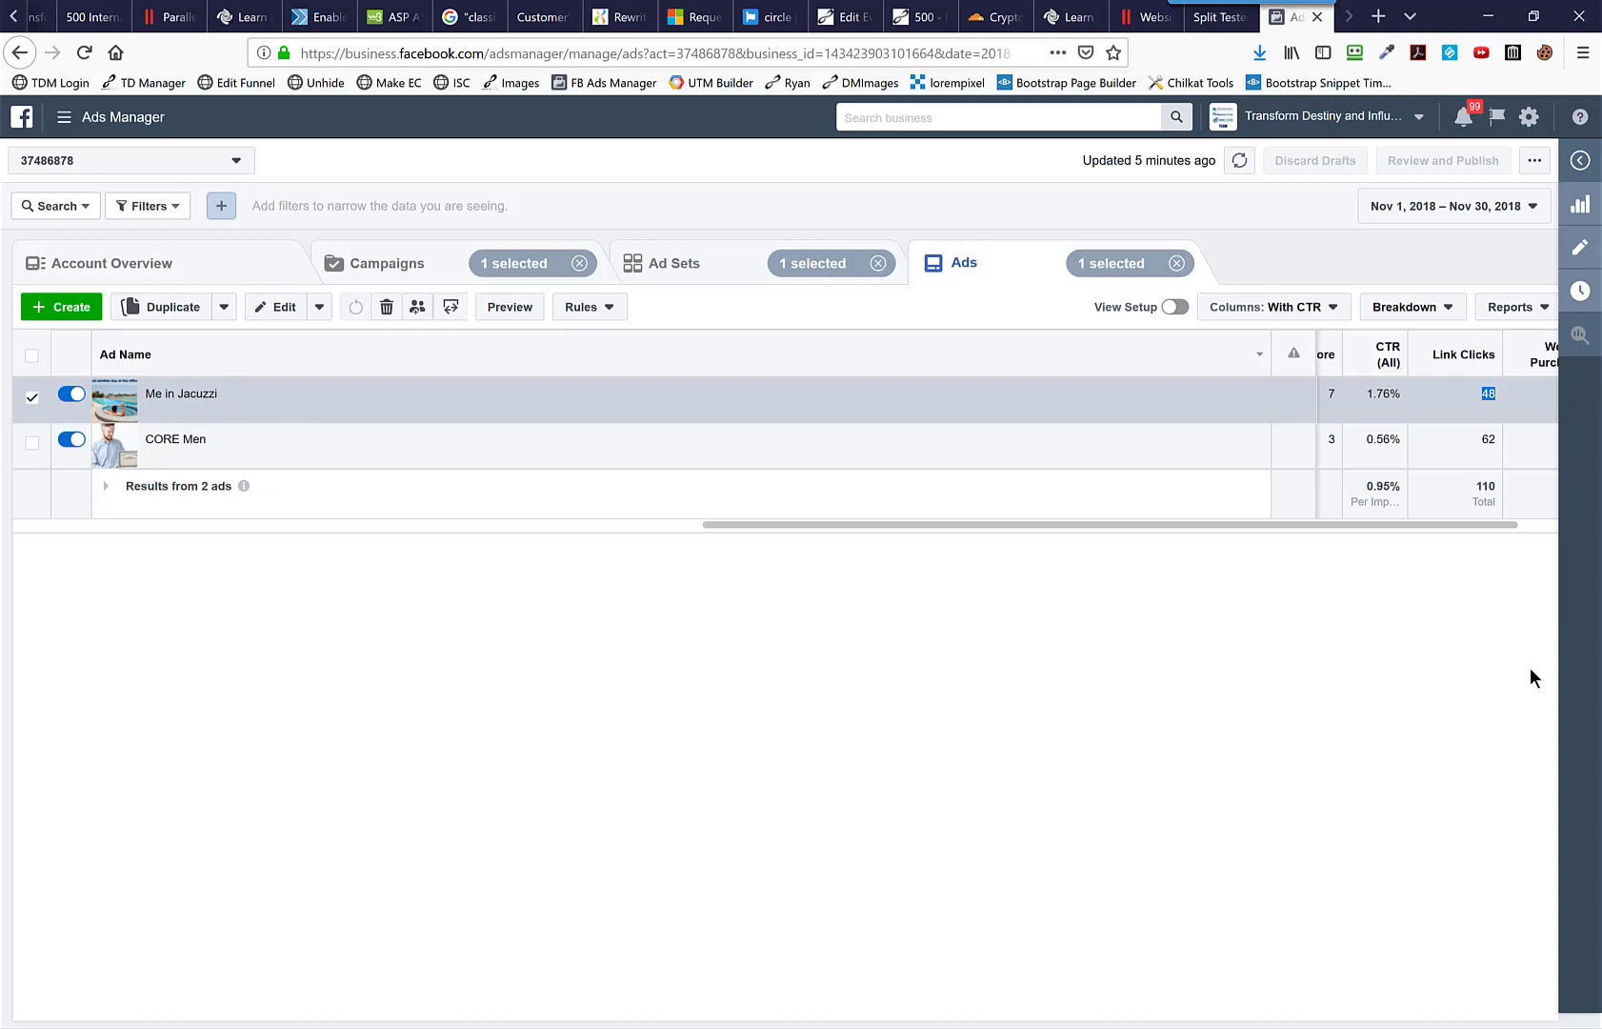
# Highlight the CORE Men ad's 0.56% CTR and 62 link clicks, then both rows together
pyautogui.doubleClick(1363, 437)
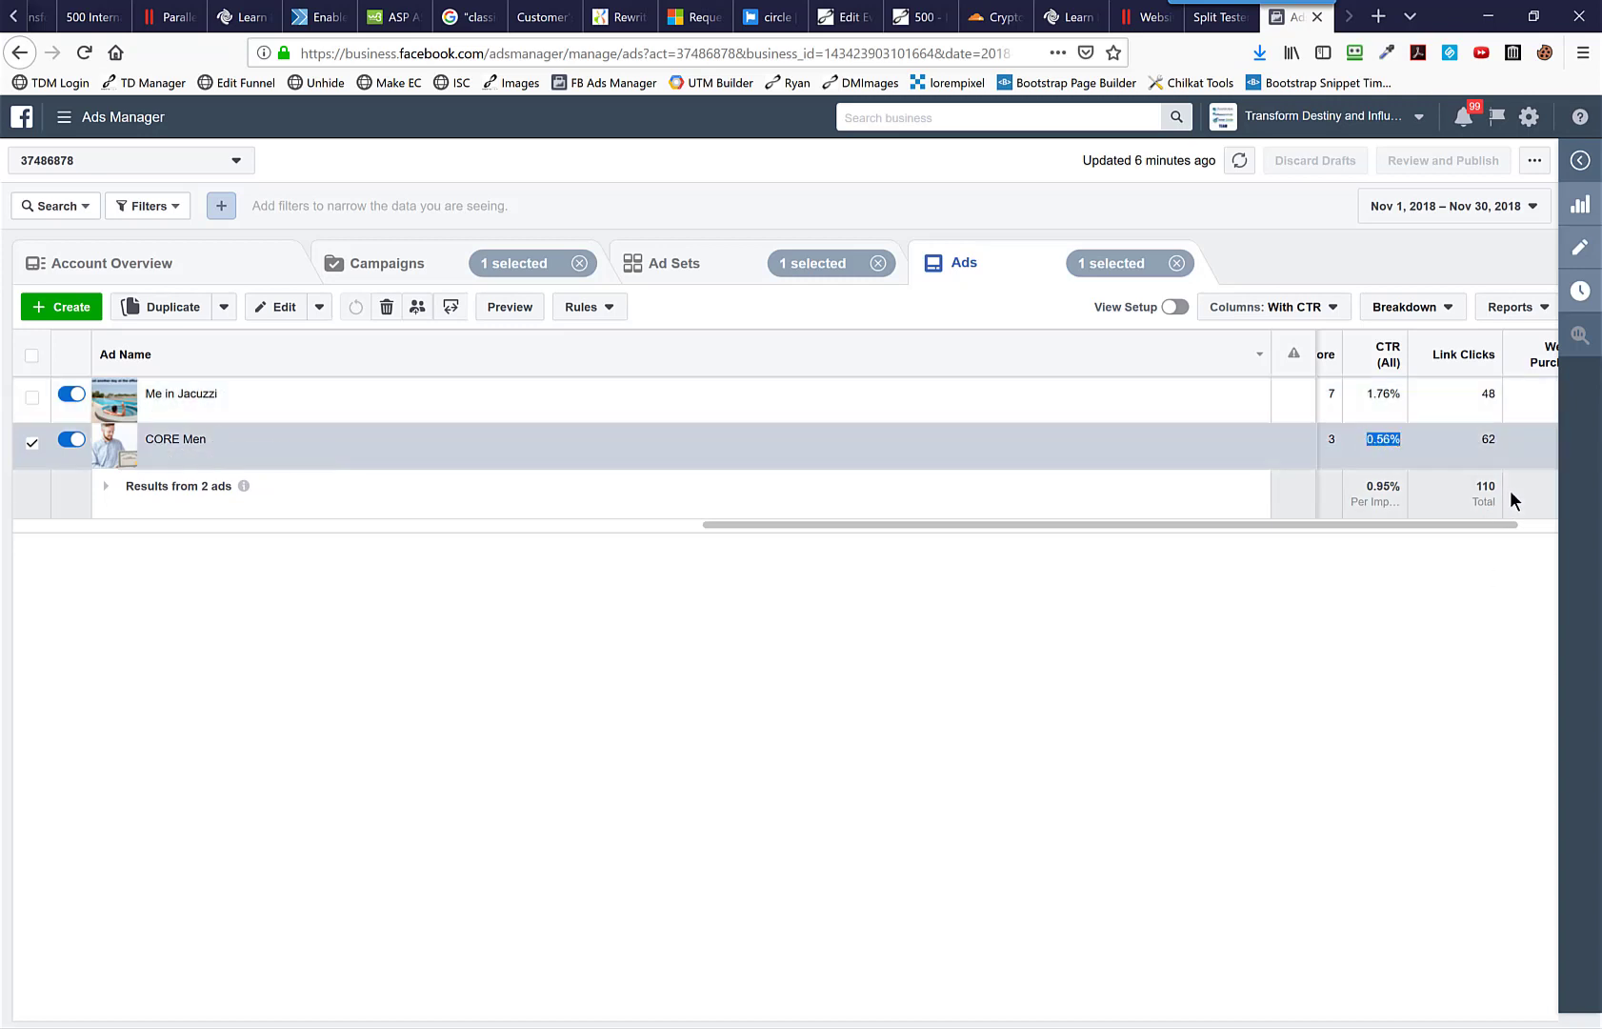
pyautogui.doubleClick(1488, 438)
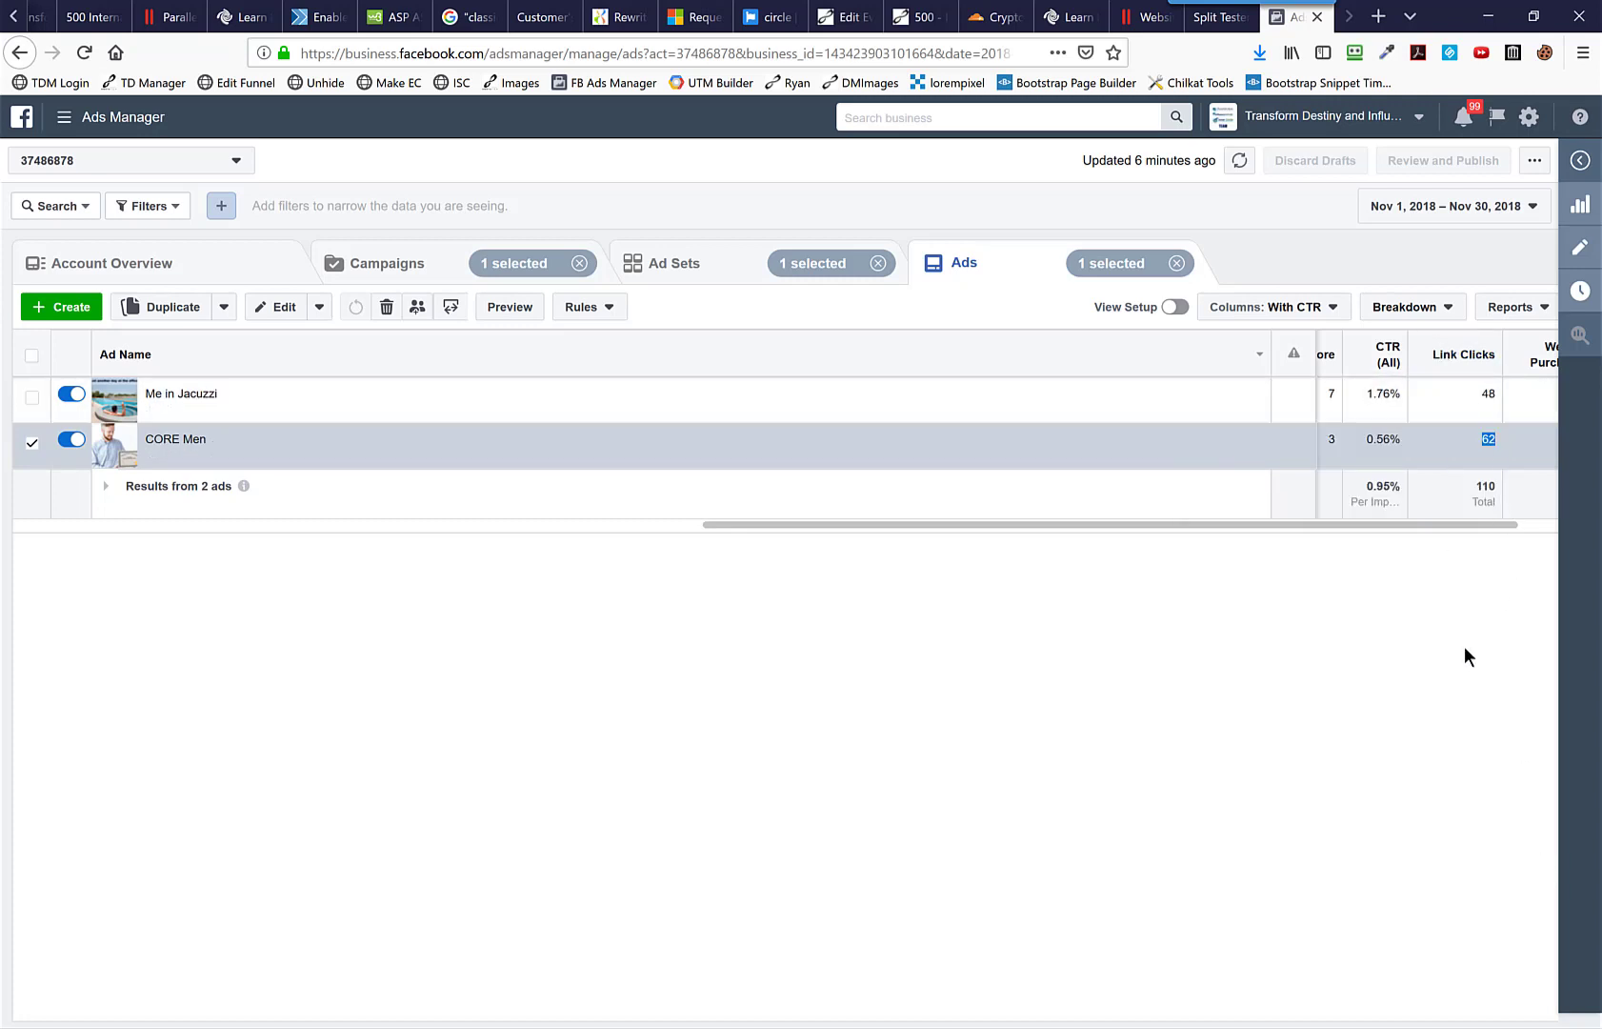
pyautogui.click(1481, 459)
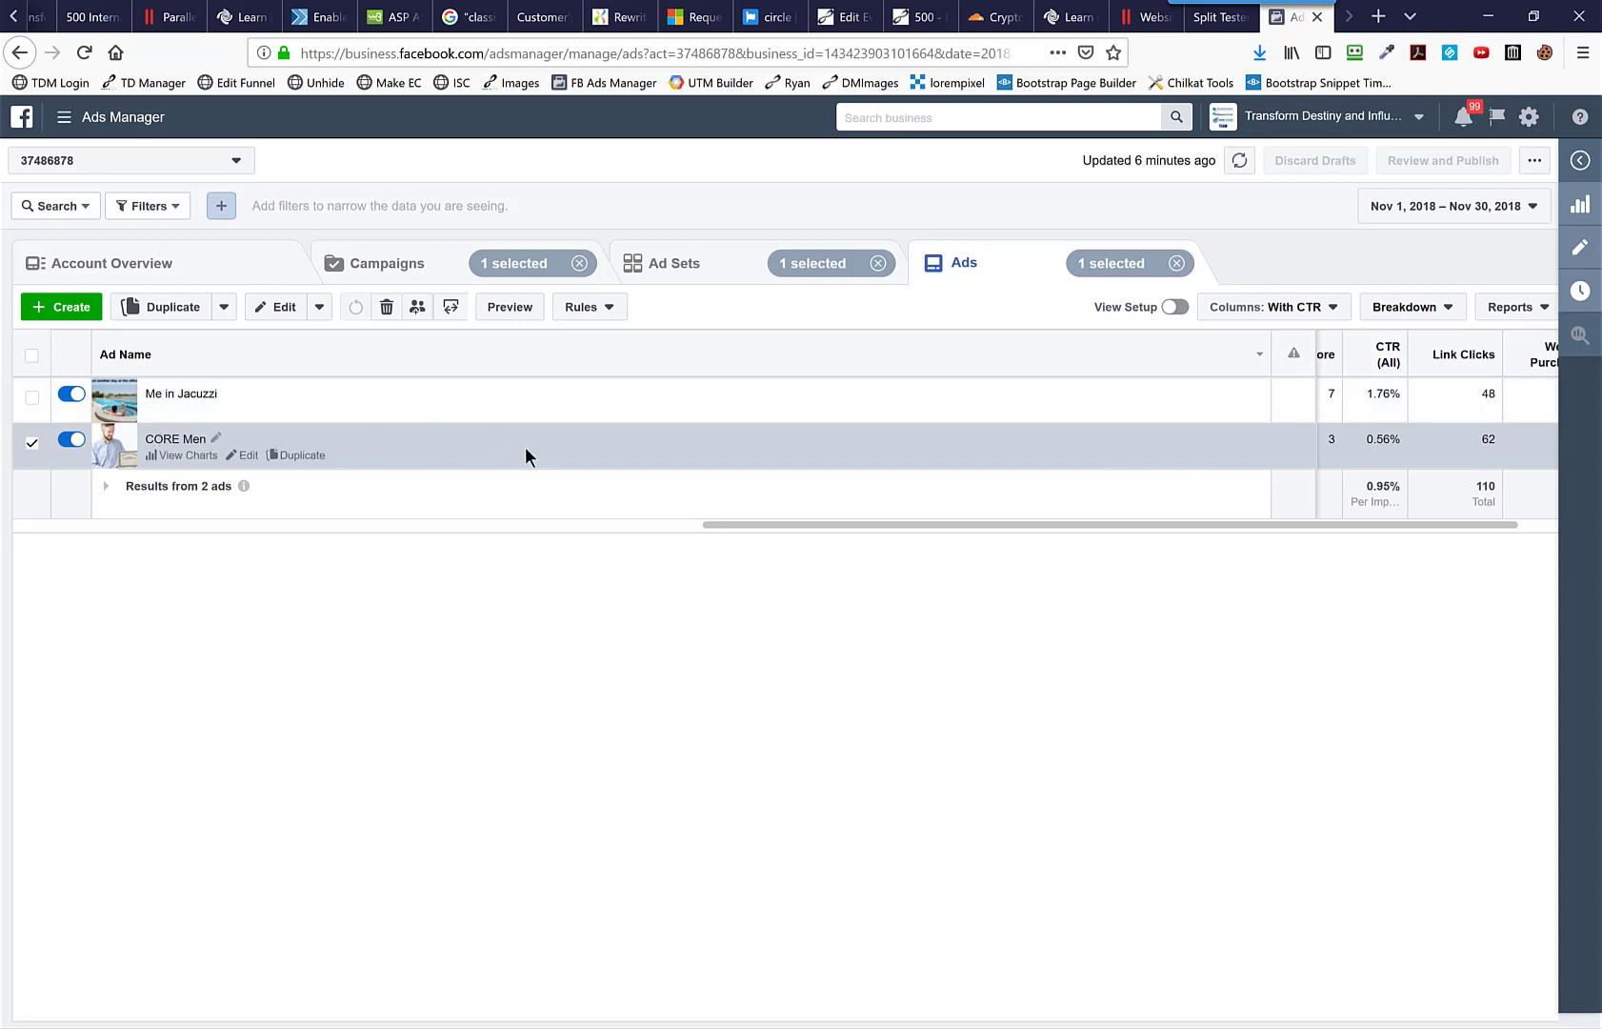
pyautogui.doubleClick(1487, 439)
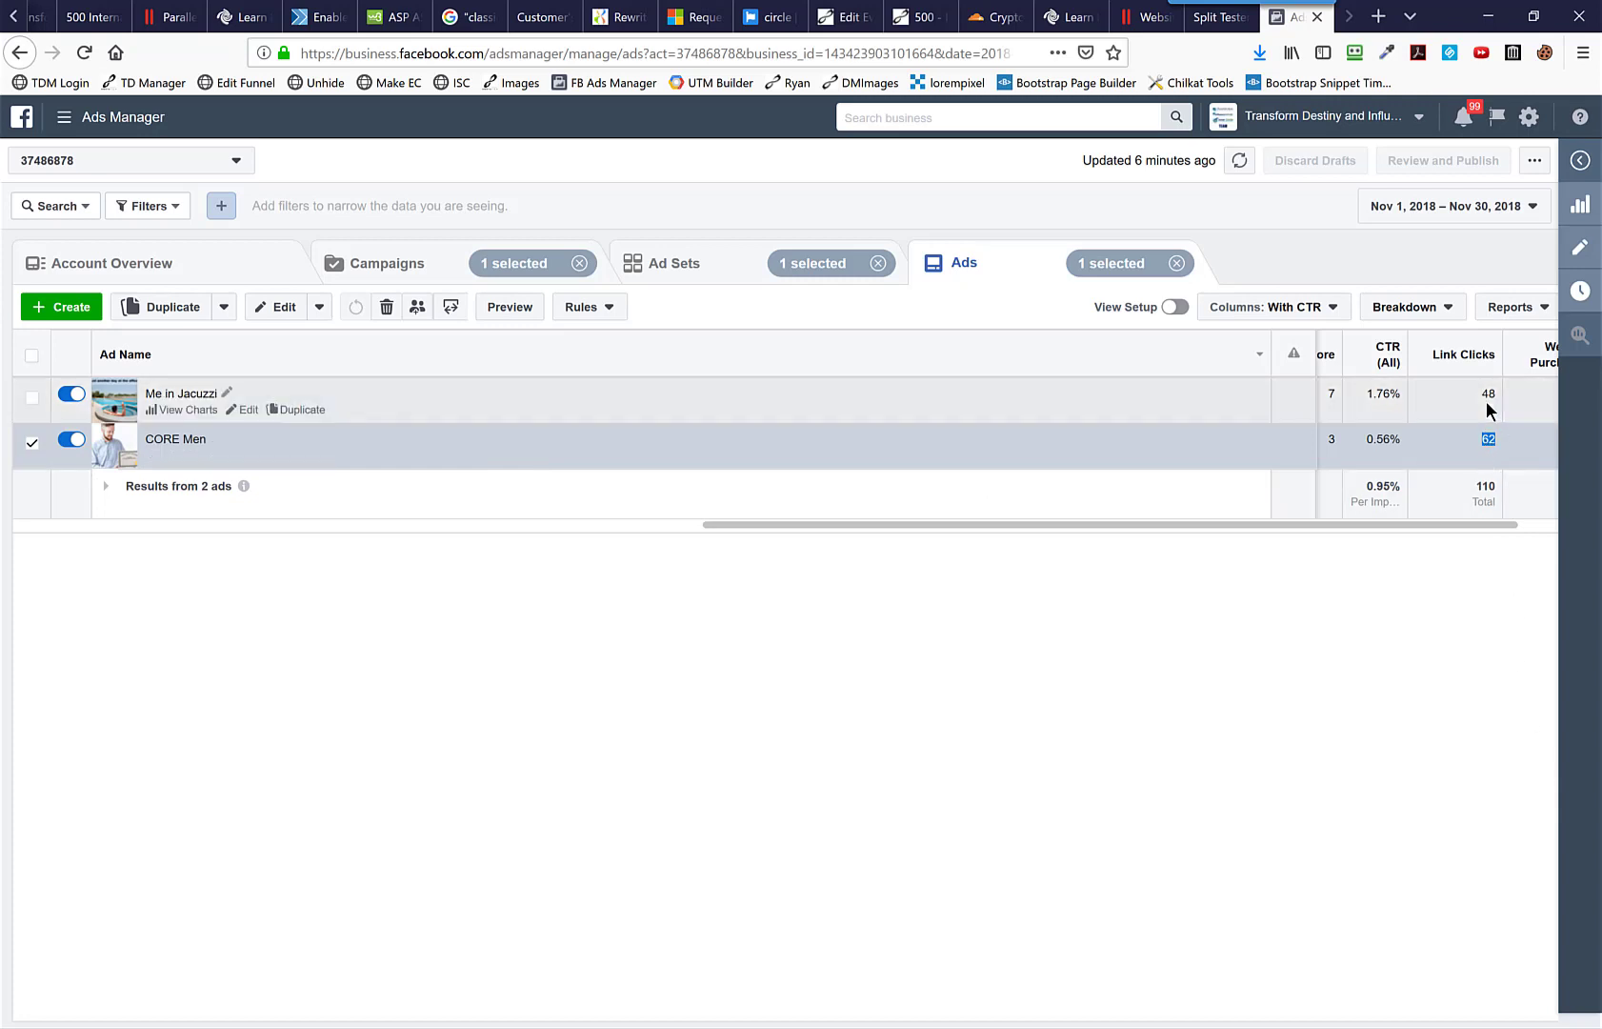
pyautogui.doubleClick(1482, 440)
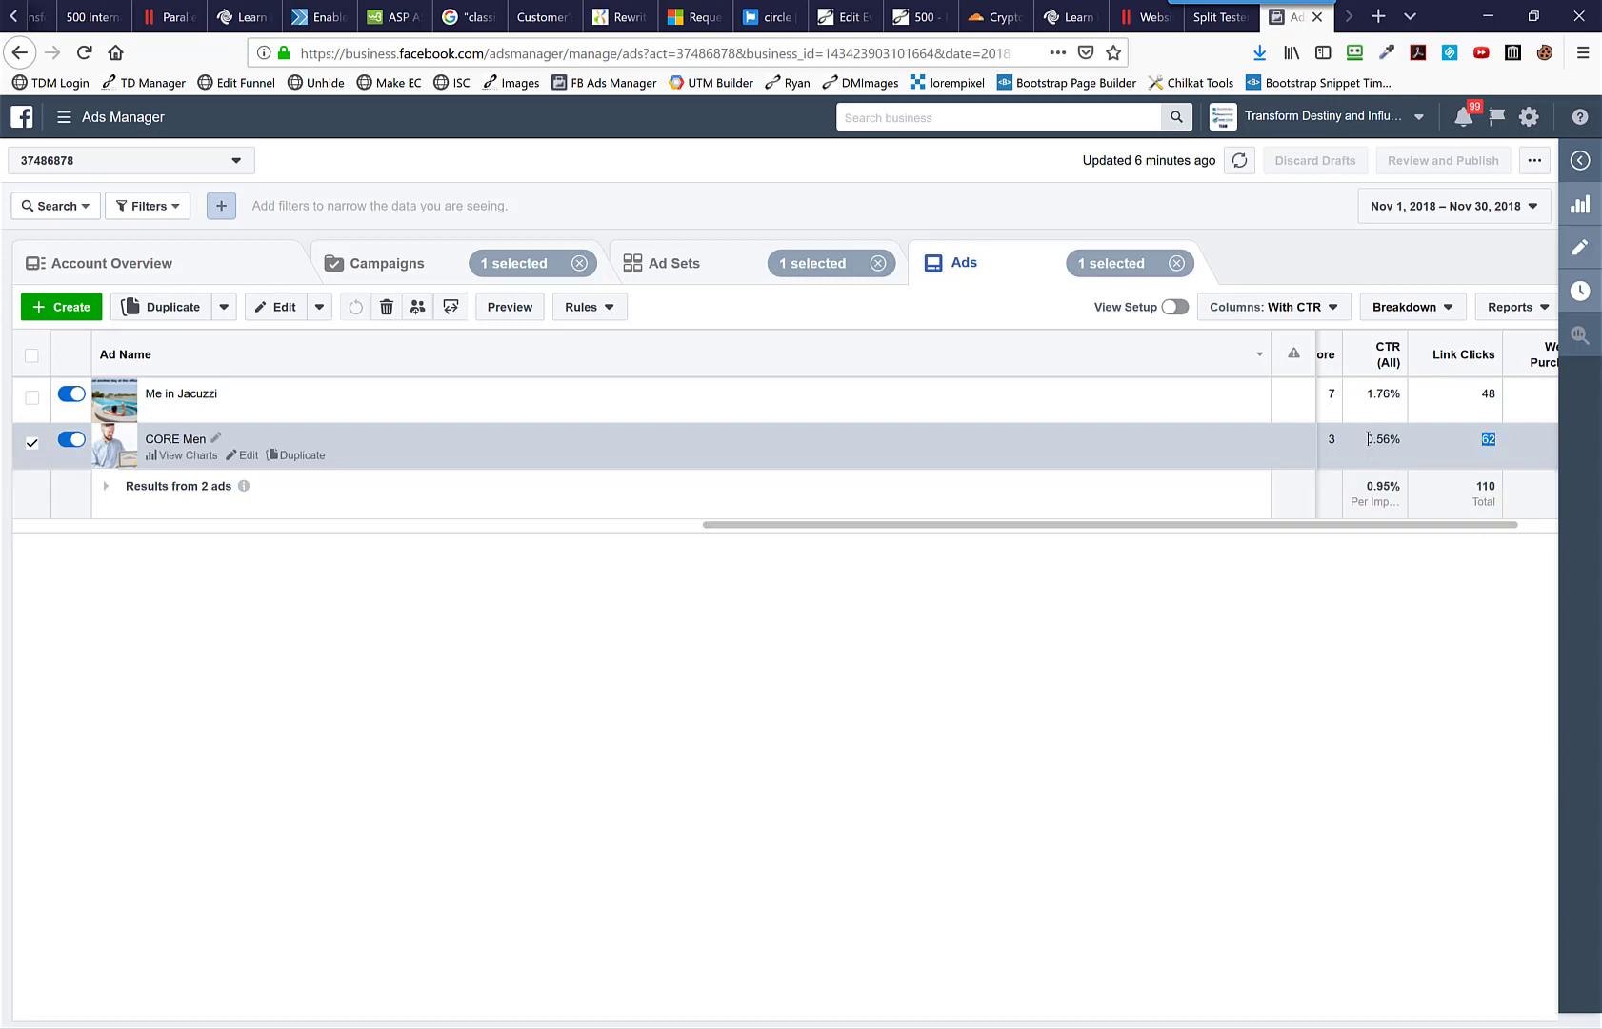
pyautogui.moveTo(1369, 438); pyautogui.dragTo(1402, 439)
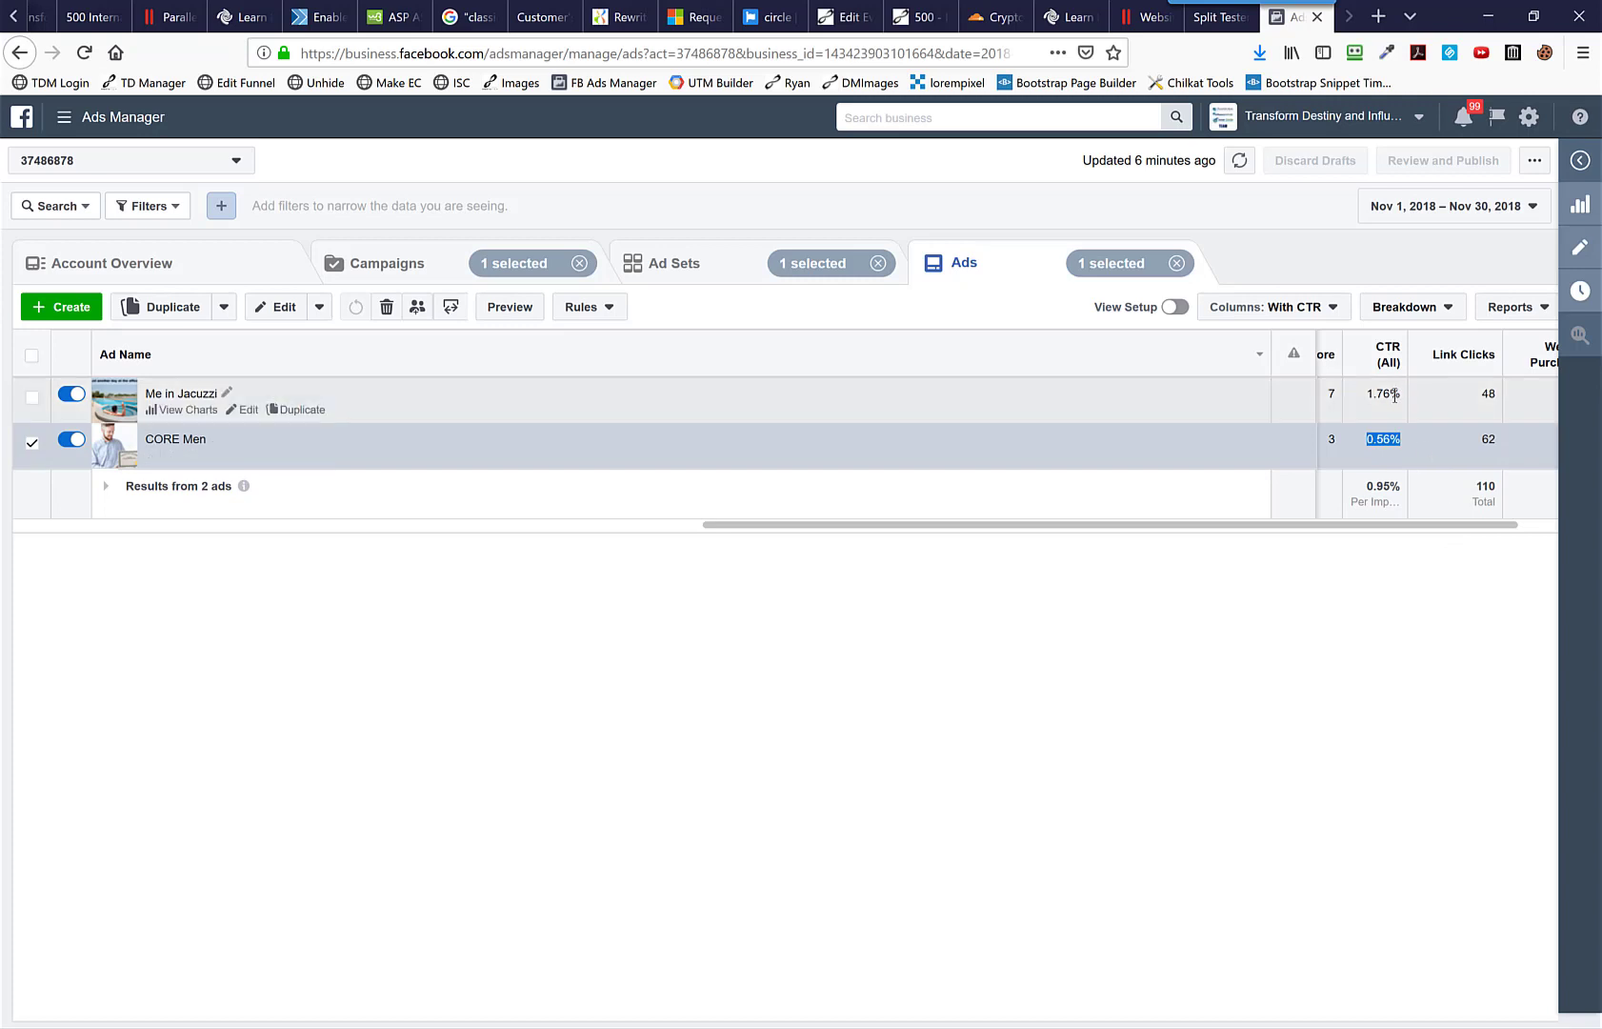
pyautogui.doubleClick(1489, 439)
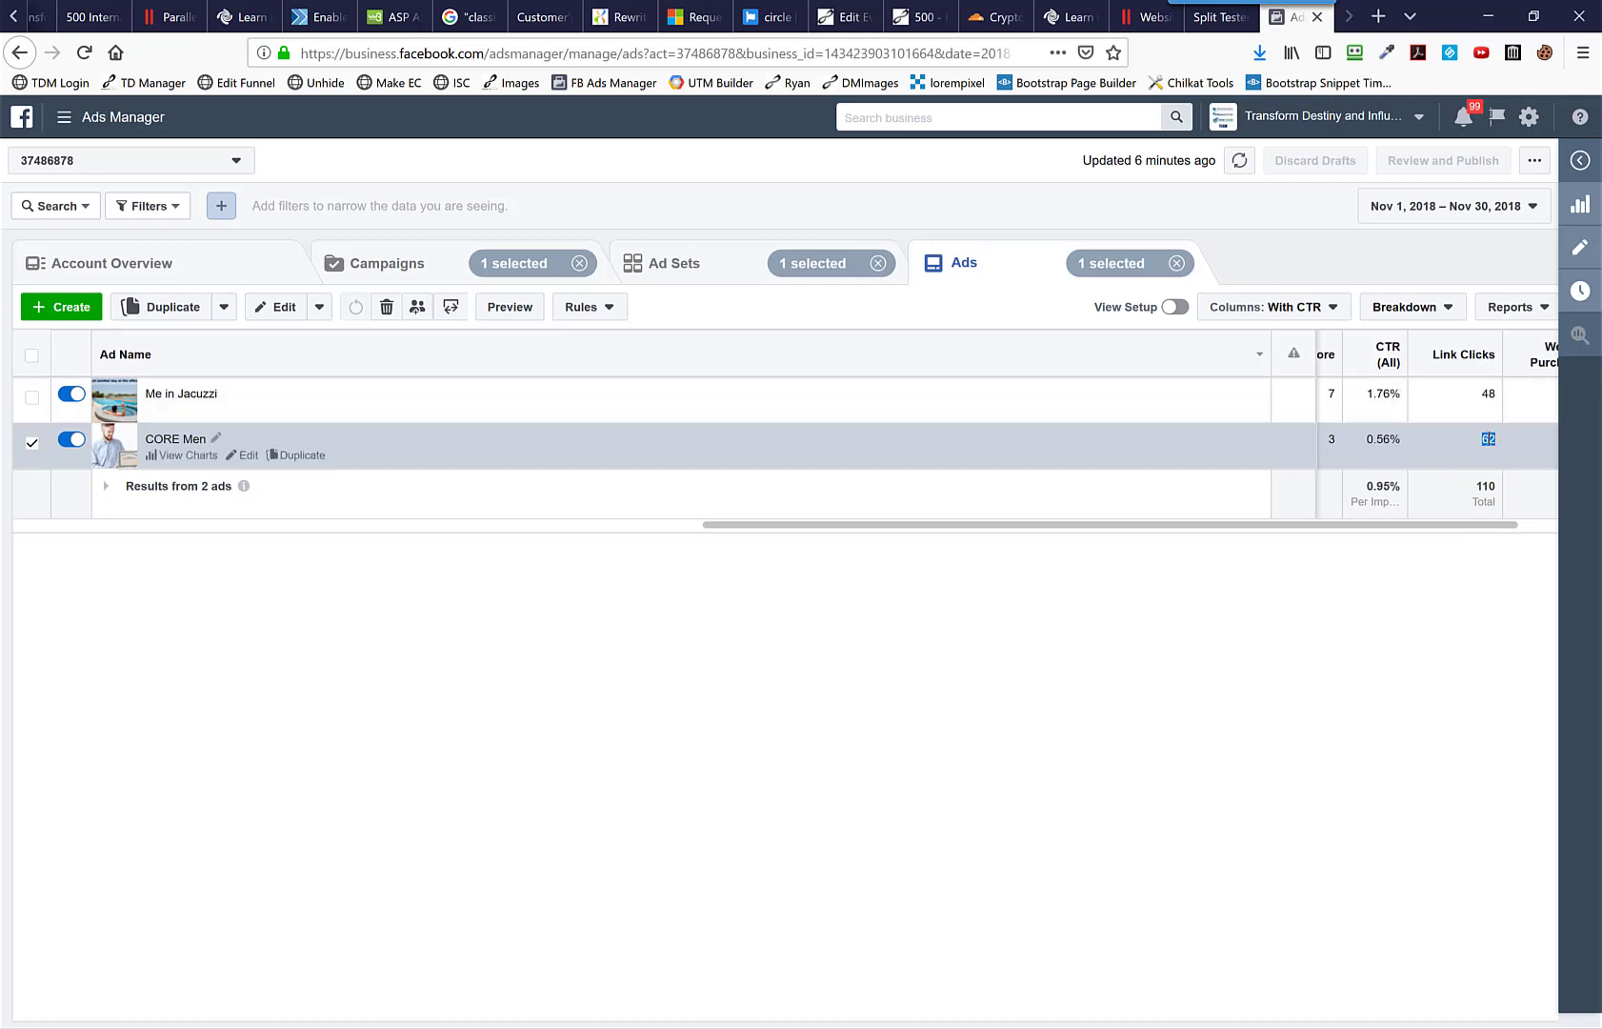
pyautogui.moveTo(112, 411); pyautogui.dragTo(1404, 455)
pyautogui.click(1388, 412)
# Switch to SplitTester and highlight the Enter Your Numbers Here heading and both ads' clicks and CTR labels
pyautogui.click(1215, 19)
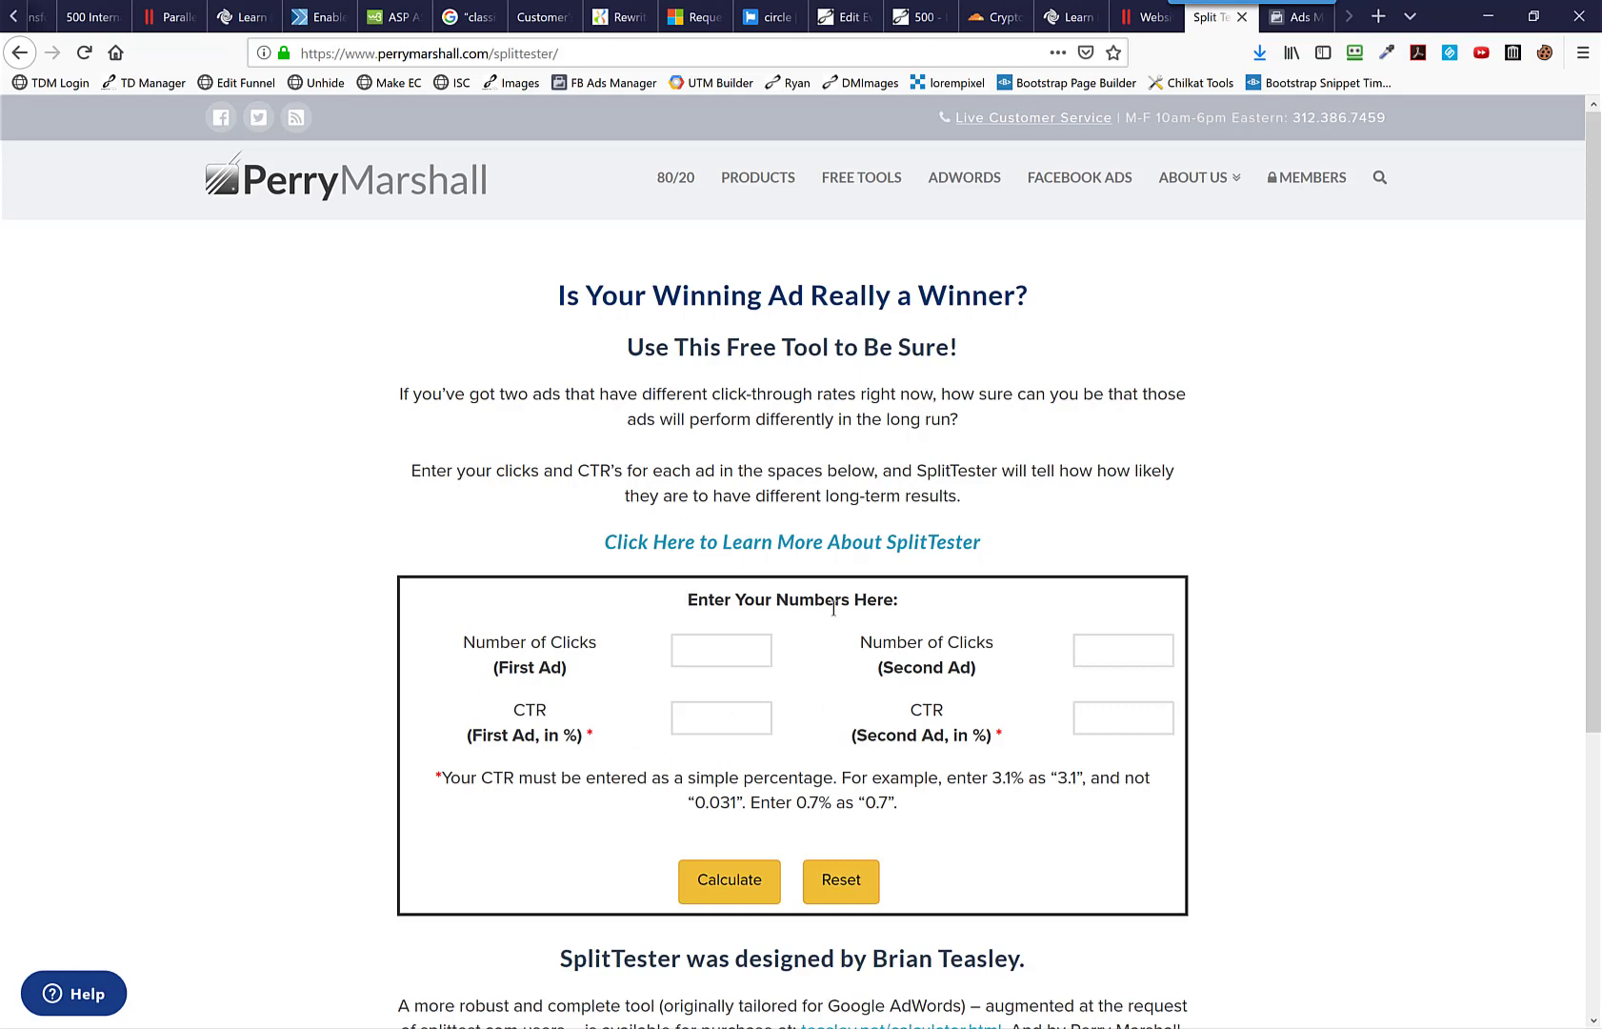
pyautogui.moveTo(657, 593); pyautogui.dragTo(1072, 585)
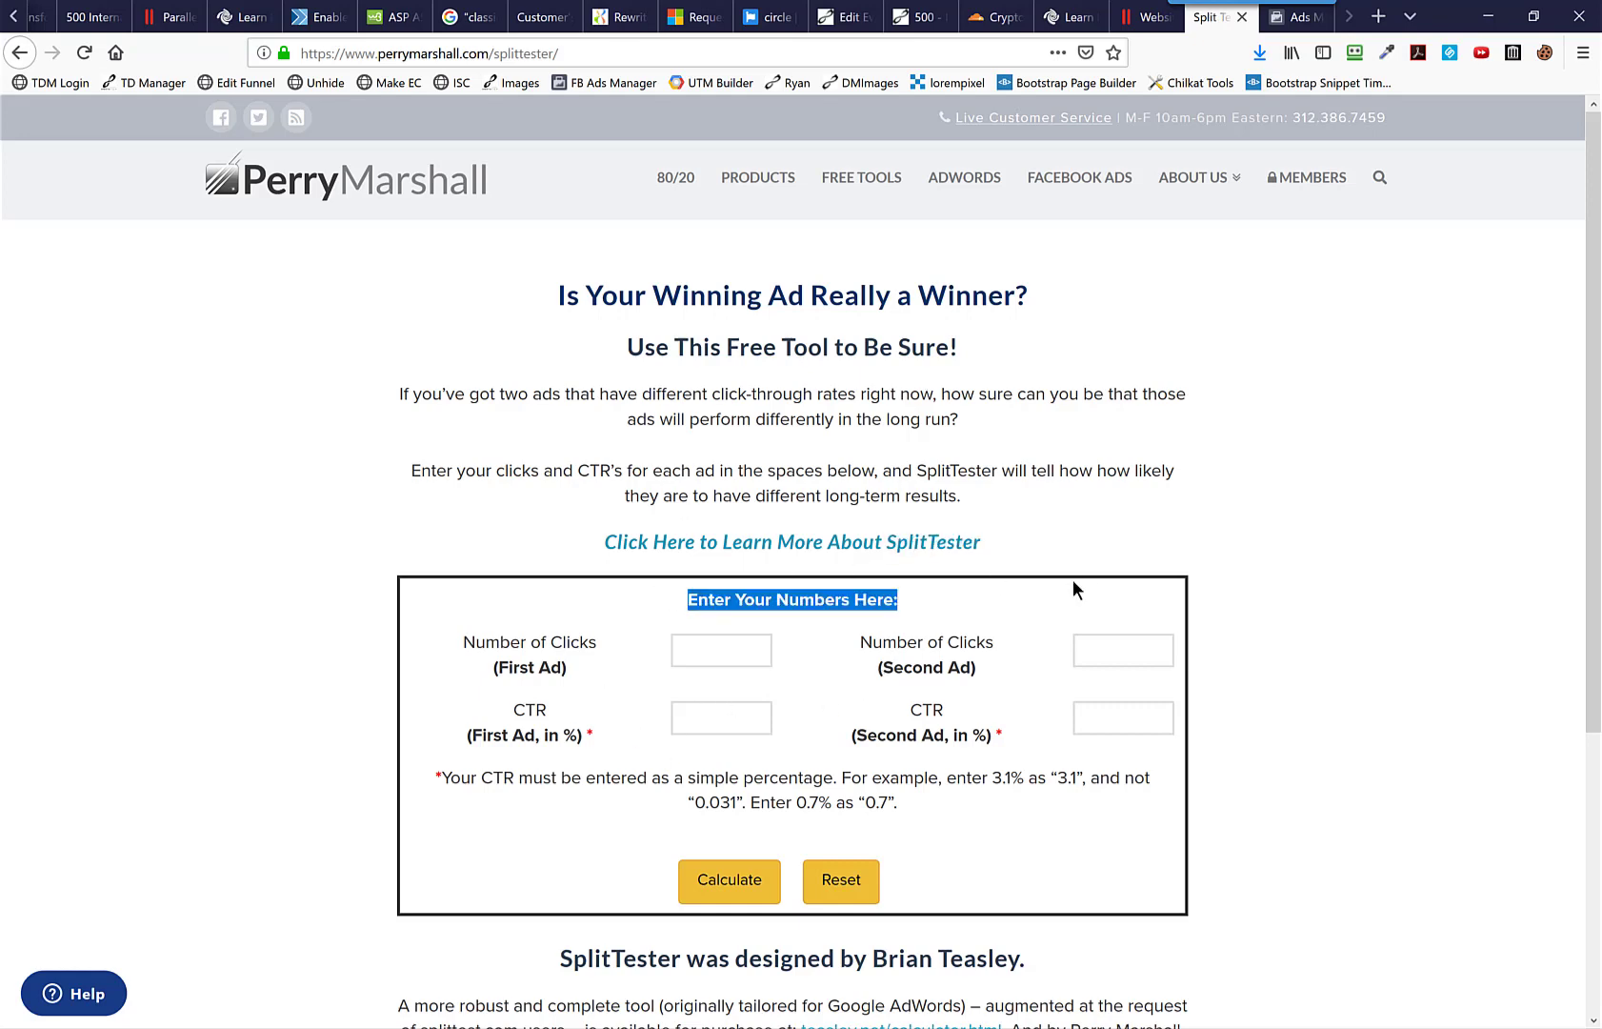
pyautogui.click(573, 637)
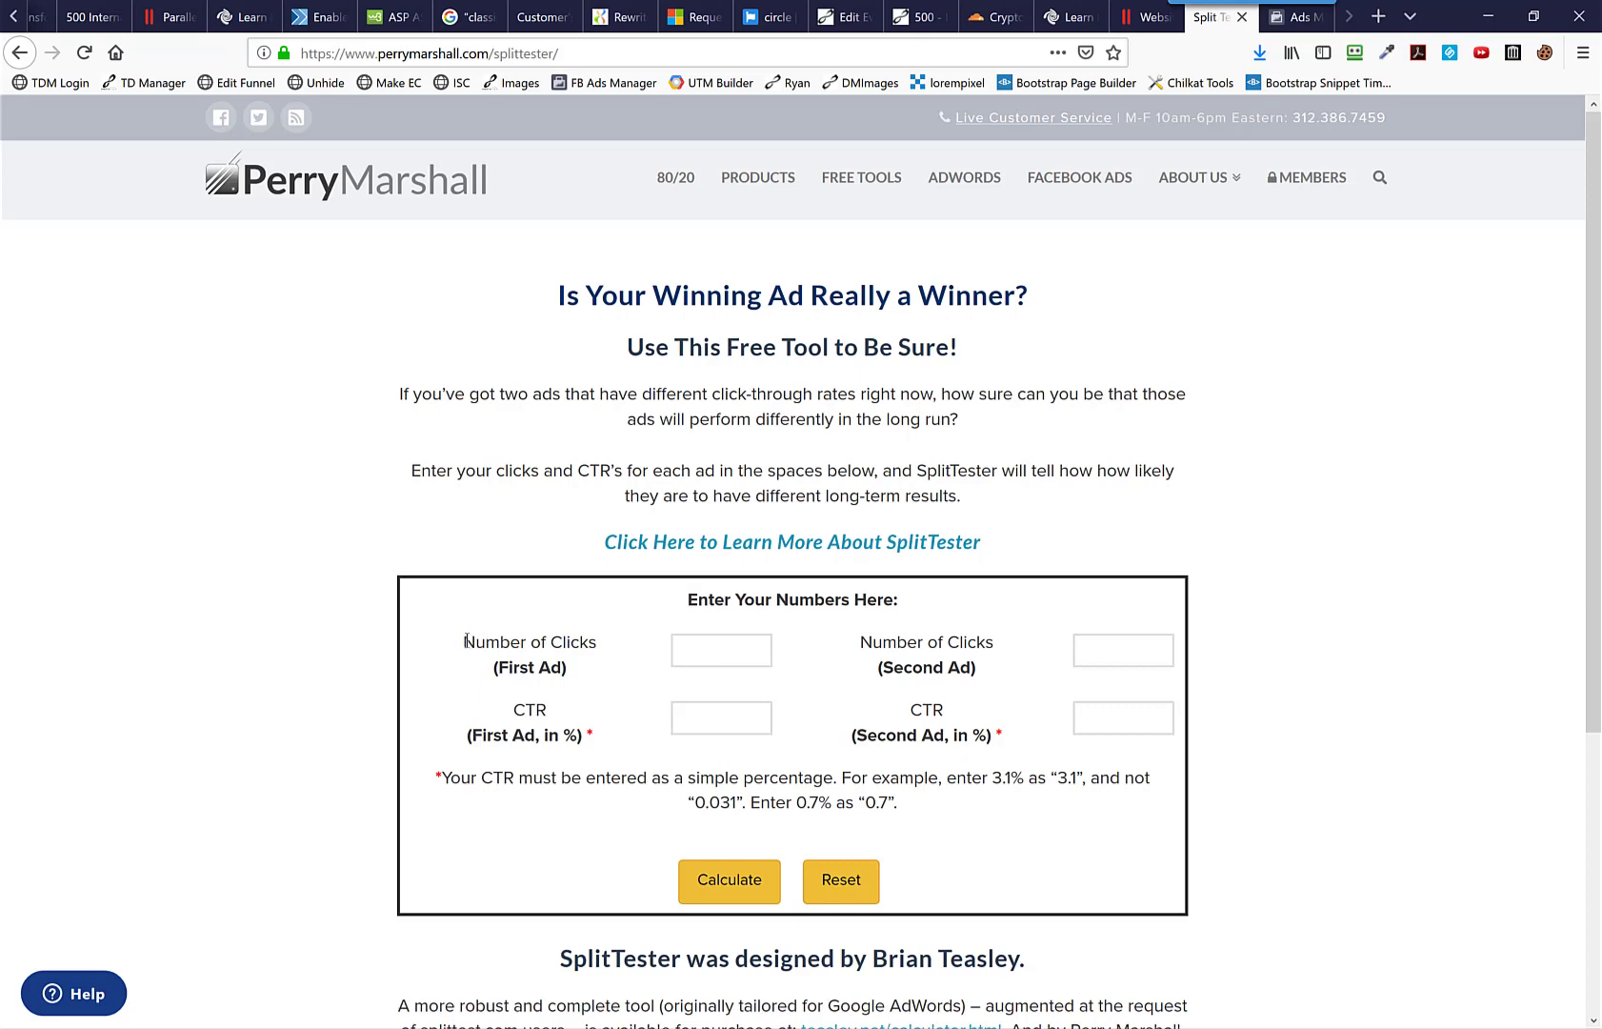
pyautogui.moveTo(464, 640); pyautogui.dragTo(595, 735)
pyautogui.click(595, 729)
pyautogui.moveTo(860, 636); pyautogui.dragTo(1003, 746)
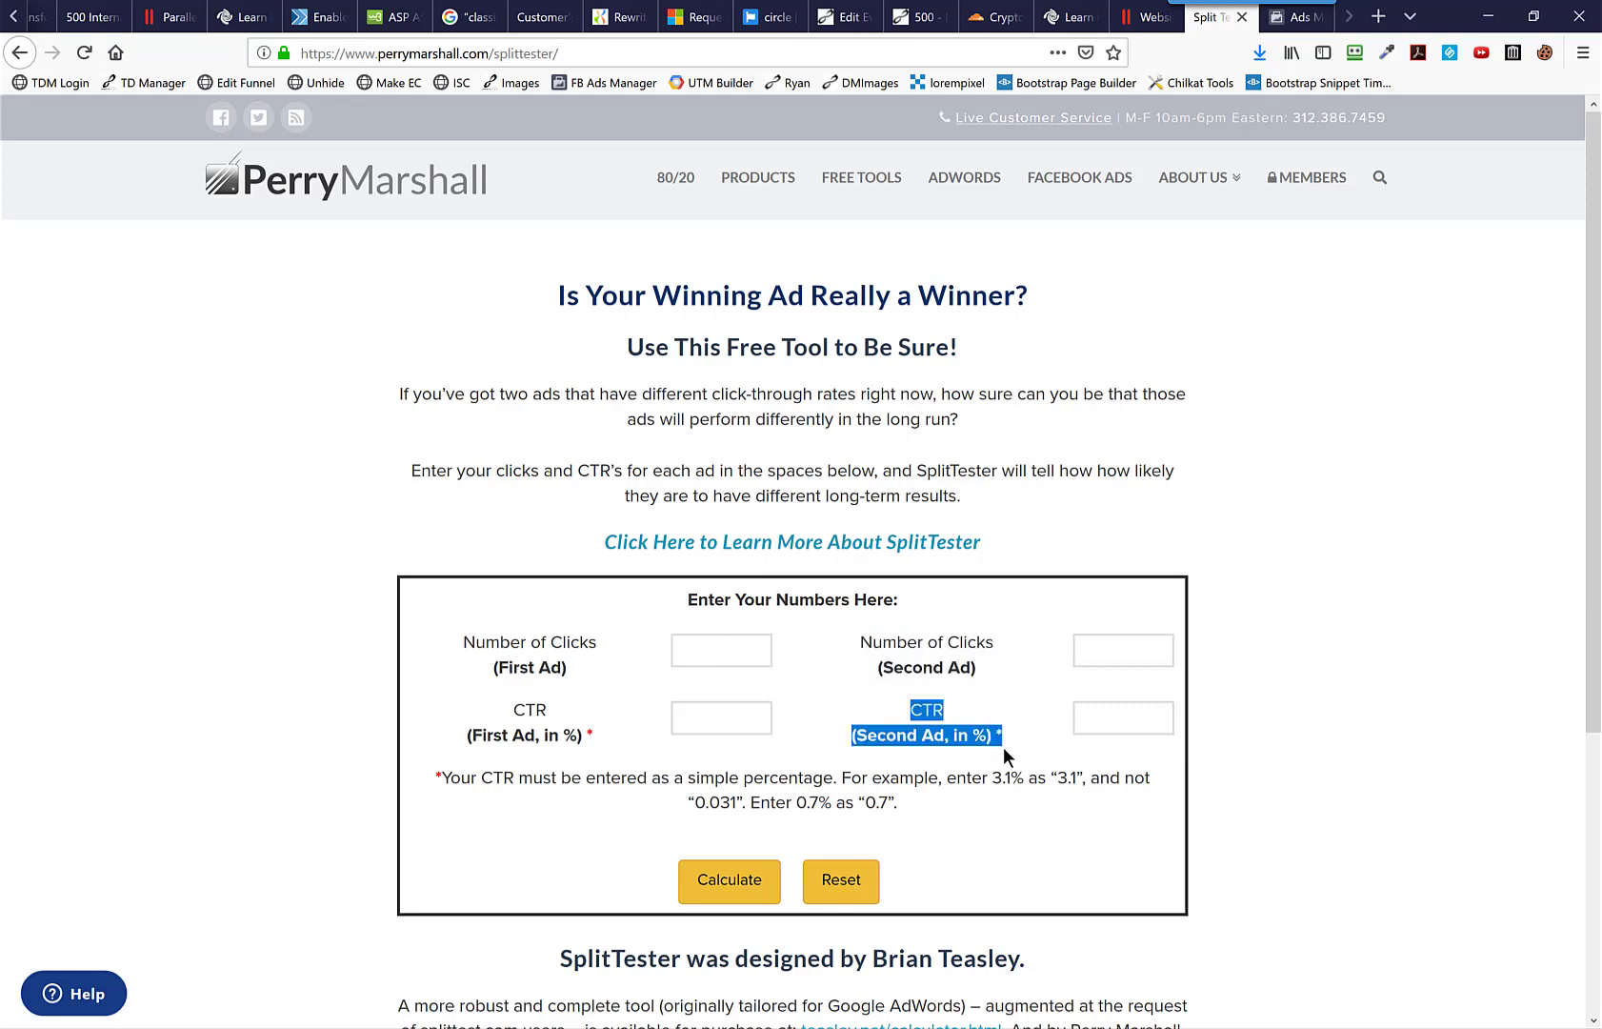
pyautogui.click(1003, 747)
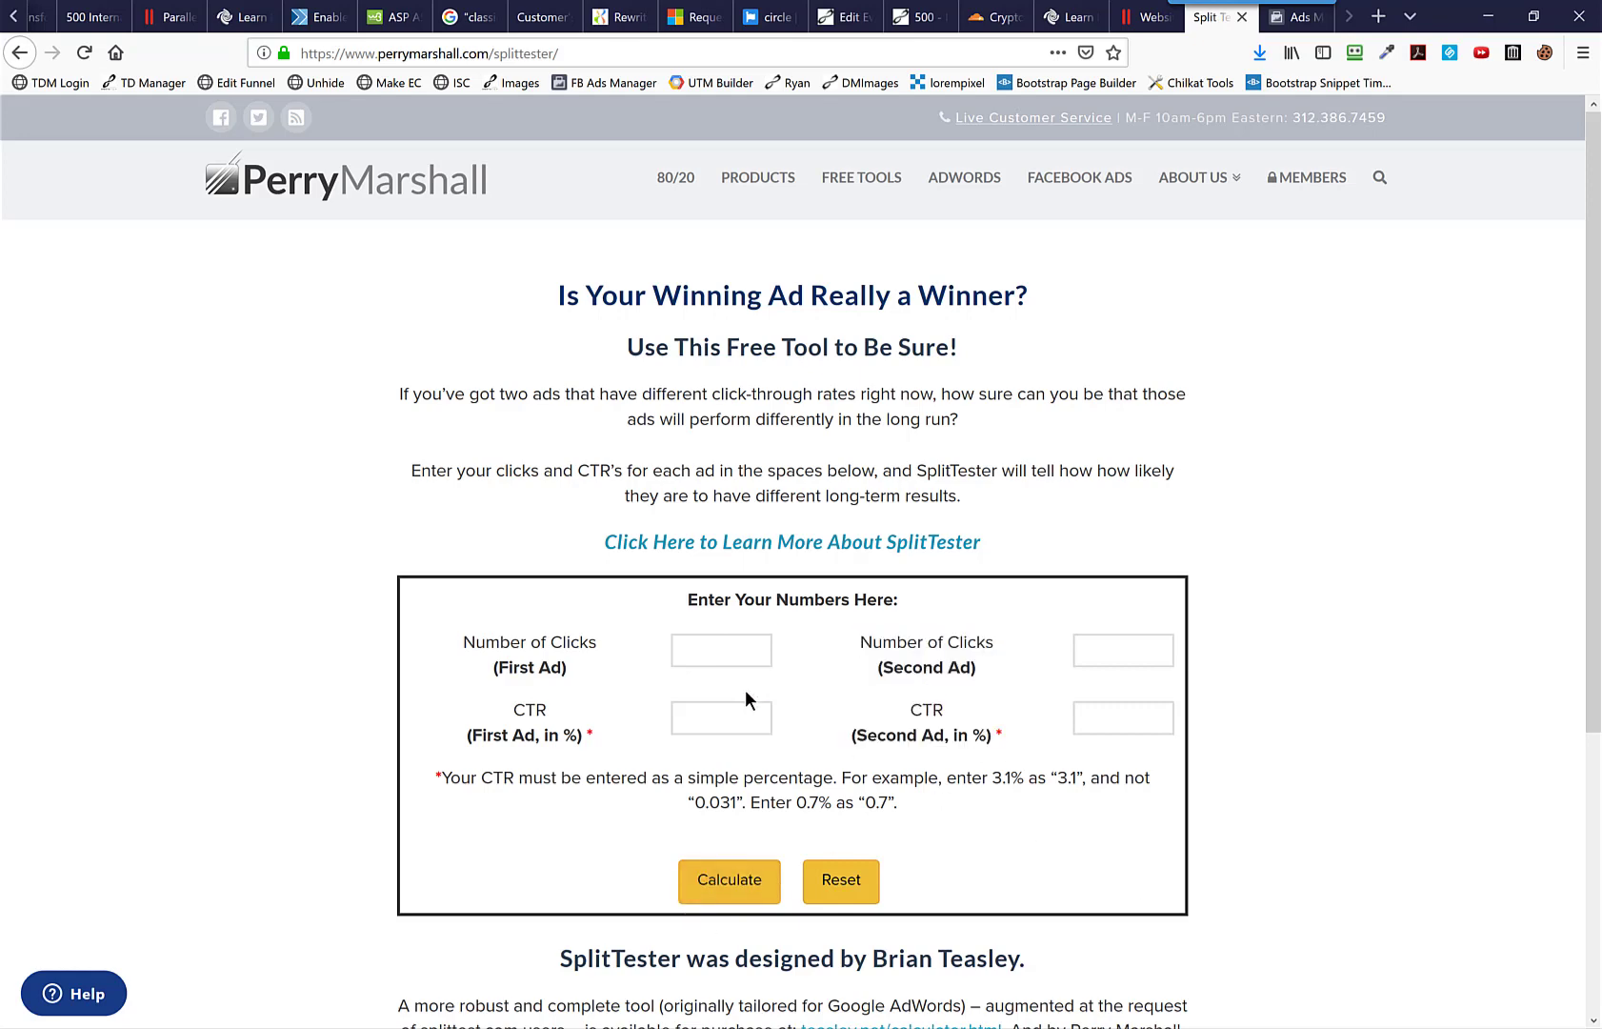
# Enter trial values: 2 clicks at CTR 1 for the first ad, 2 clicks at CTR 2 for the second
pyautogui.click(736, 653)
pyautogui.write('2')
pyautogui.press('Tab')
pyautogui.write('1')
pyautogui.click(1121, 654)
pyautogui.write('2')
pyautogui.click(1124, 719)
pyautogui.write('2')
pyautogui.click(1072, 818)
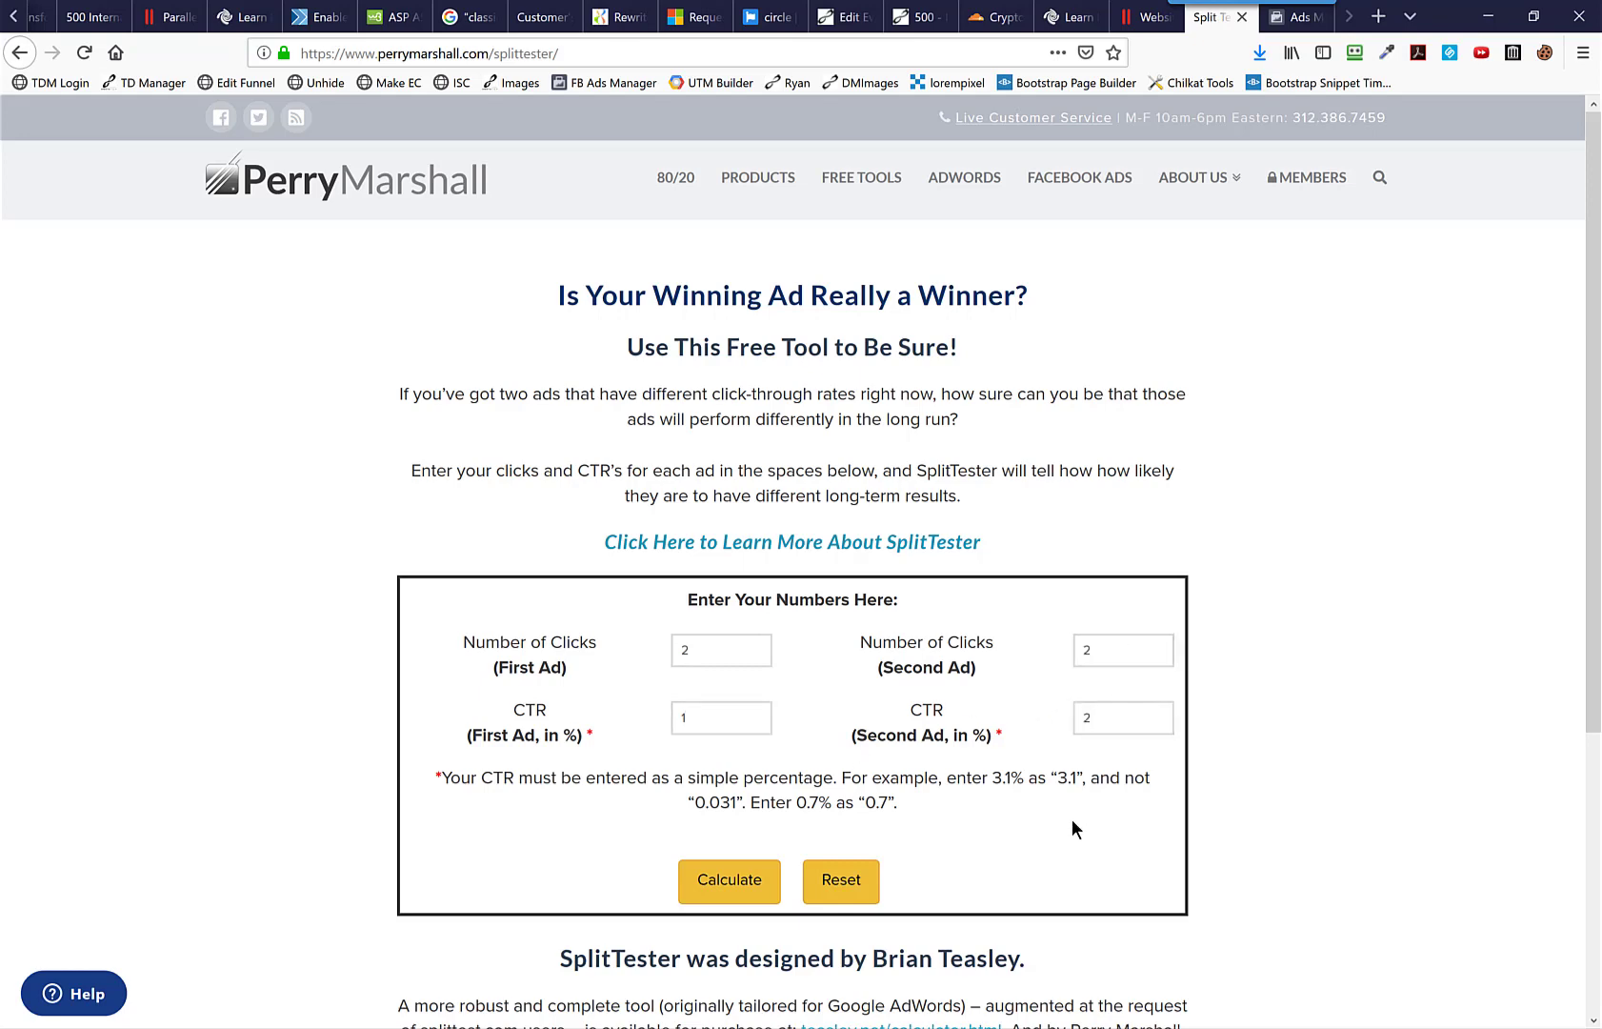
# Calculate and highlight the verdict that no winner is certain yet
pyautogui.click(731, 878)
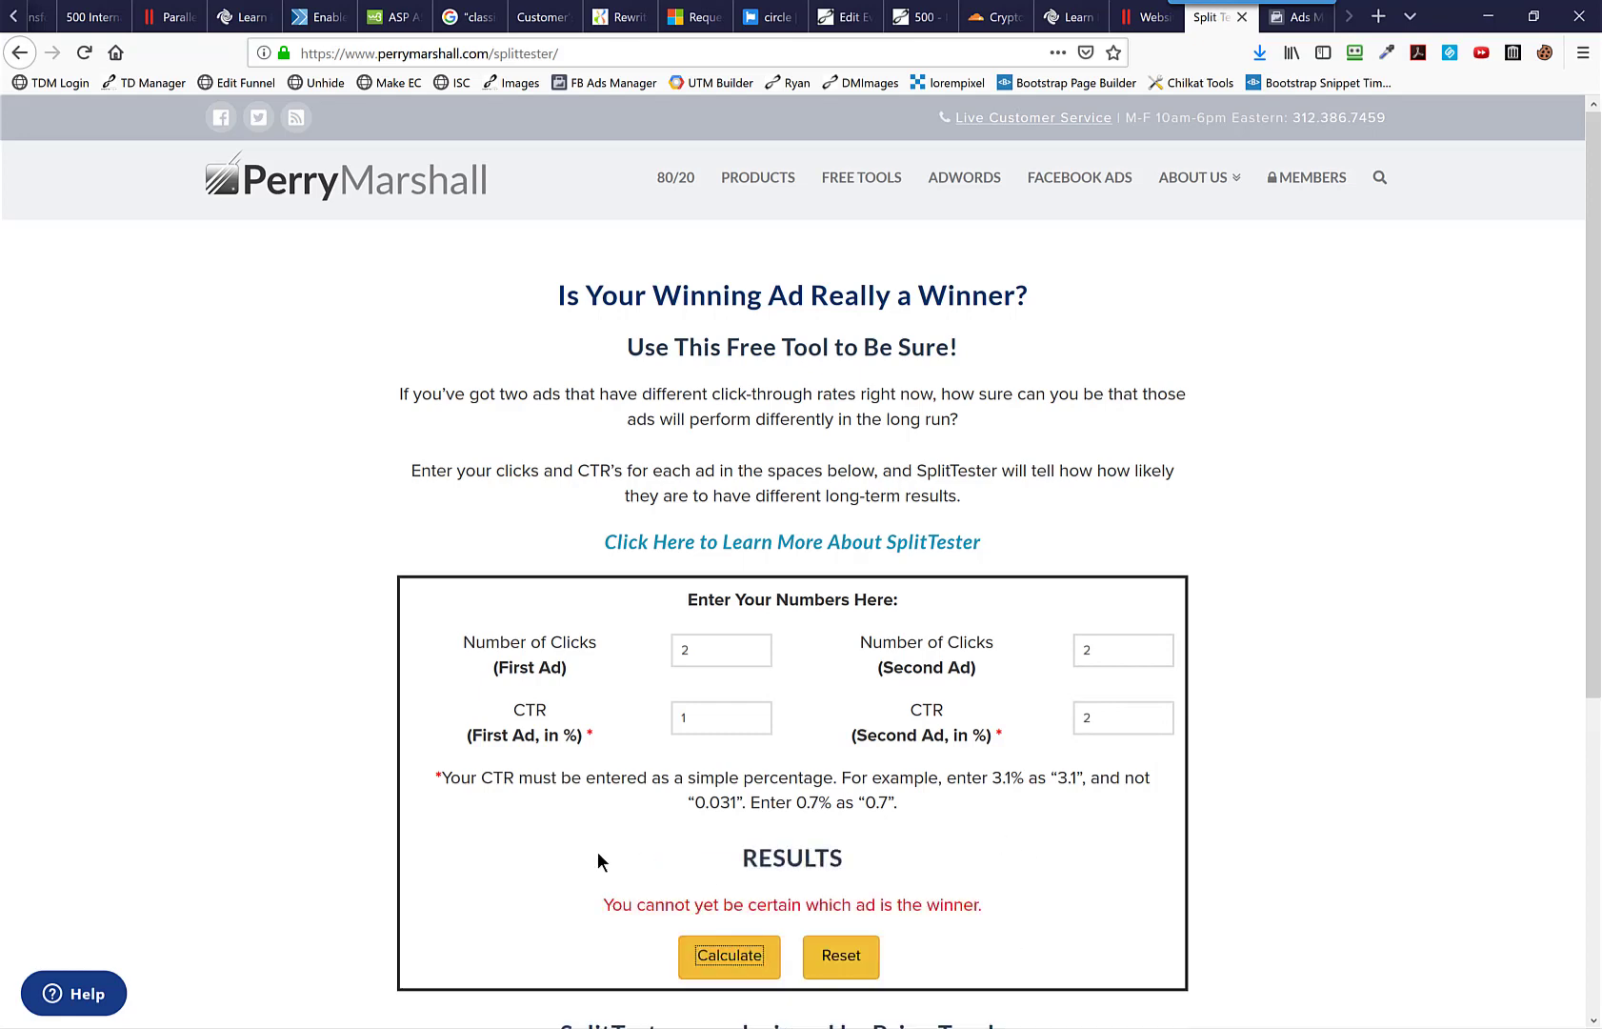
pyautogui.moveTo(597, 902); pyautogui.dragTo(1001, 905)
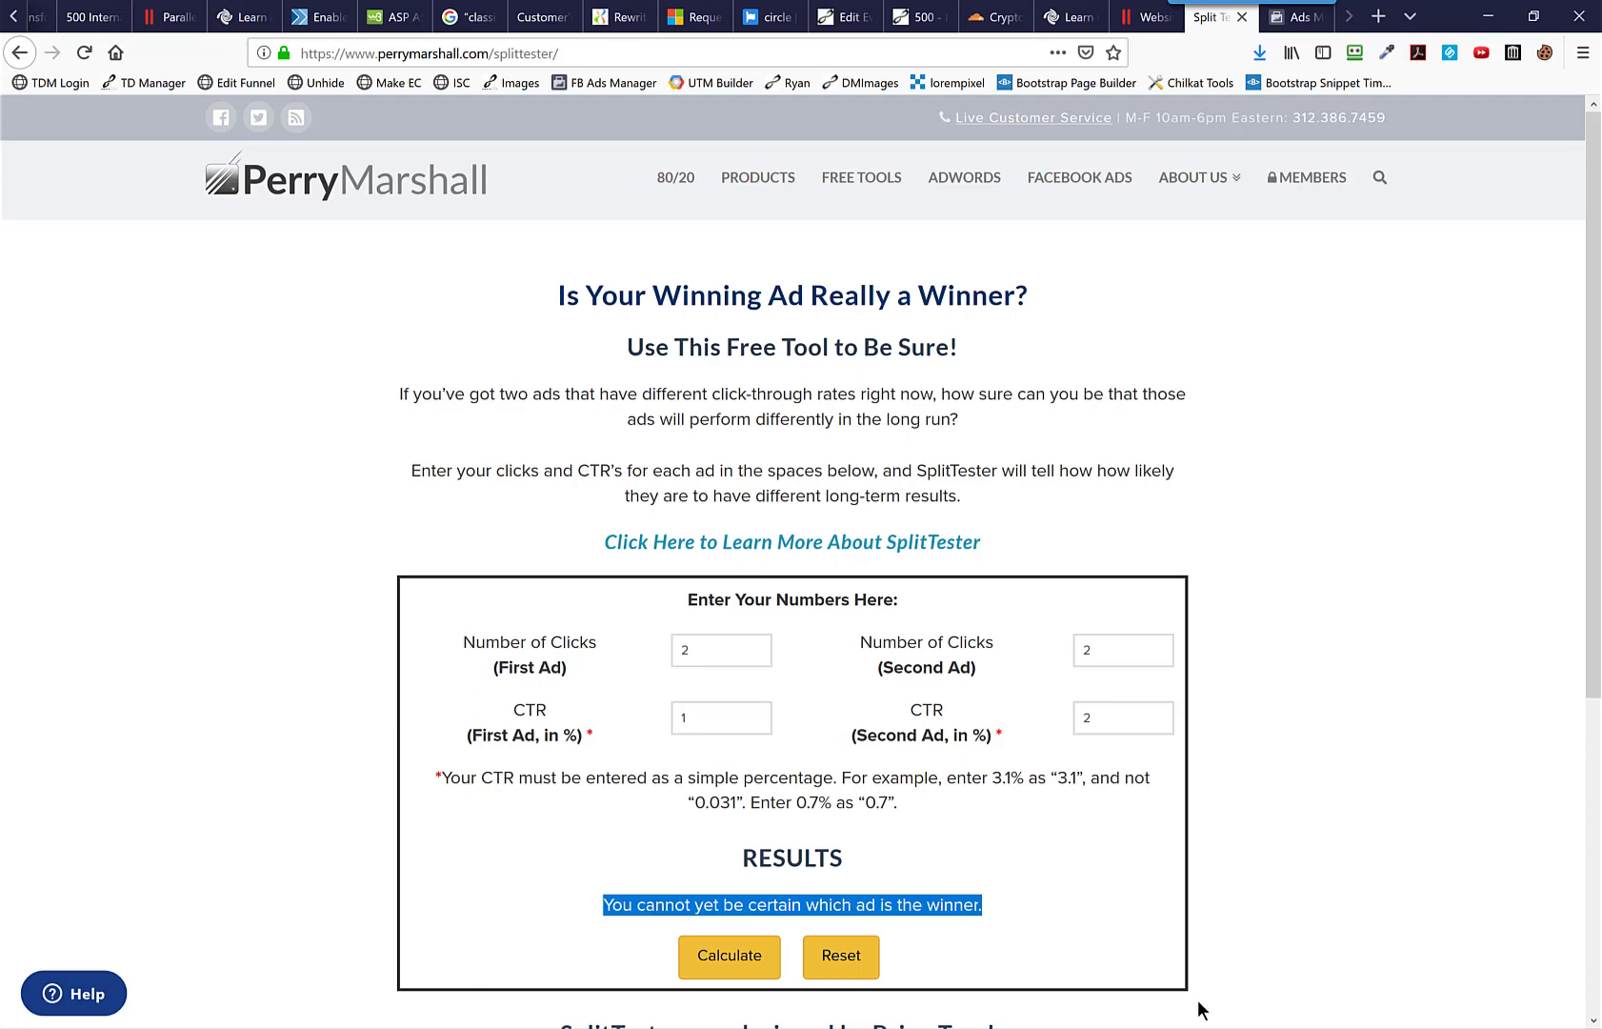
pyautogui.click(1048, 906)
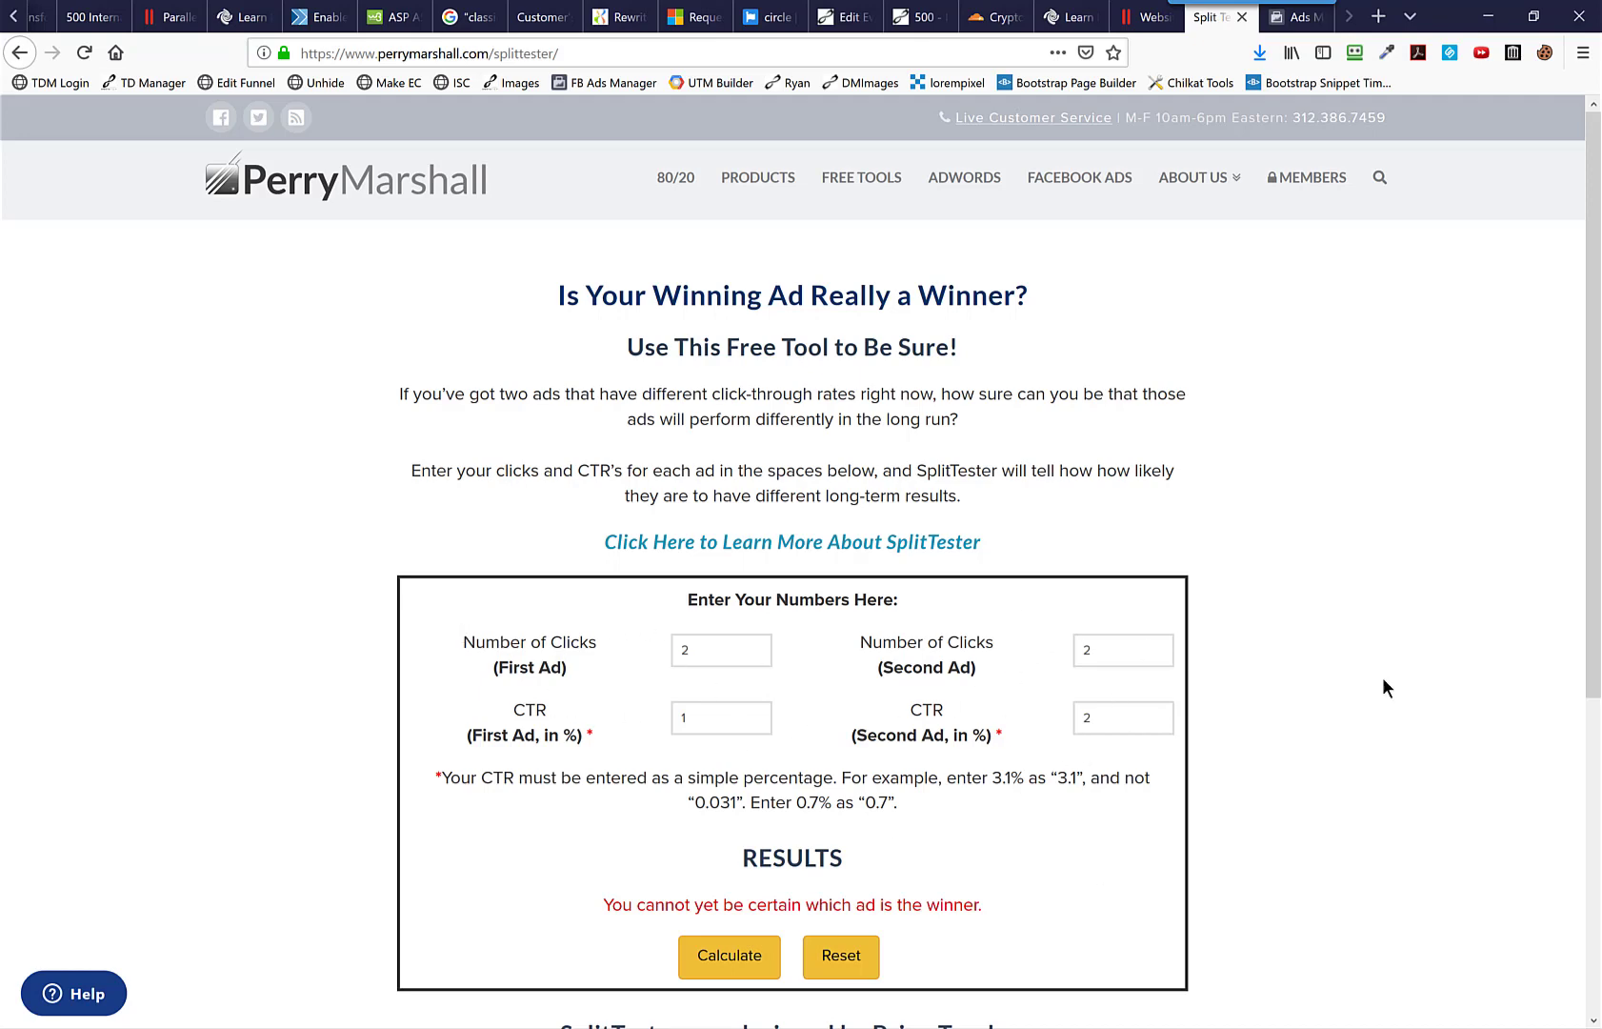
# Copy Me in Jacuzzi's 48 link clicks and 1.76% CTR into the first ad's SplitTester fields
pyautogui.click(1288, 19)
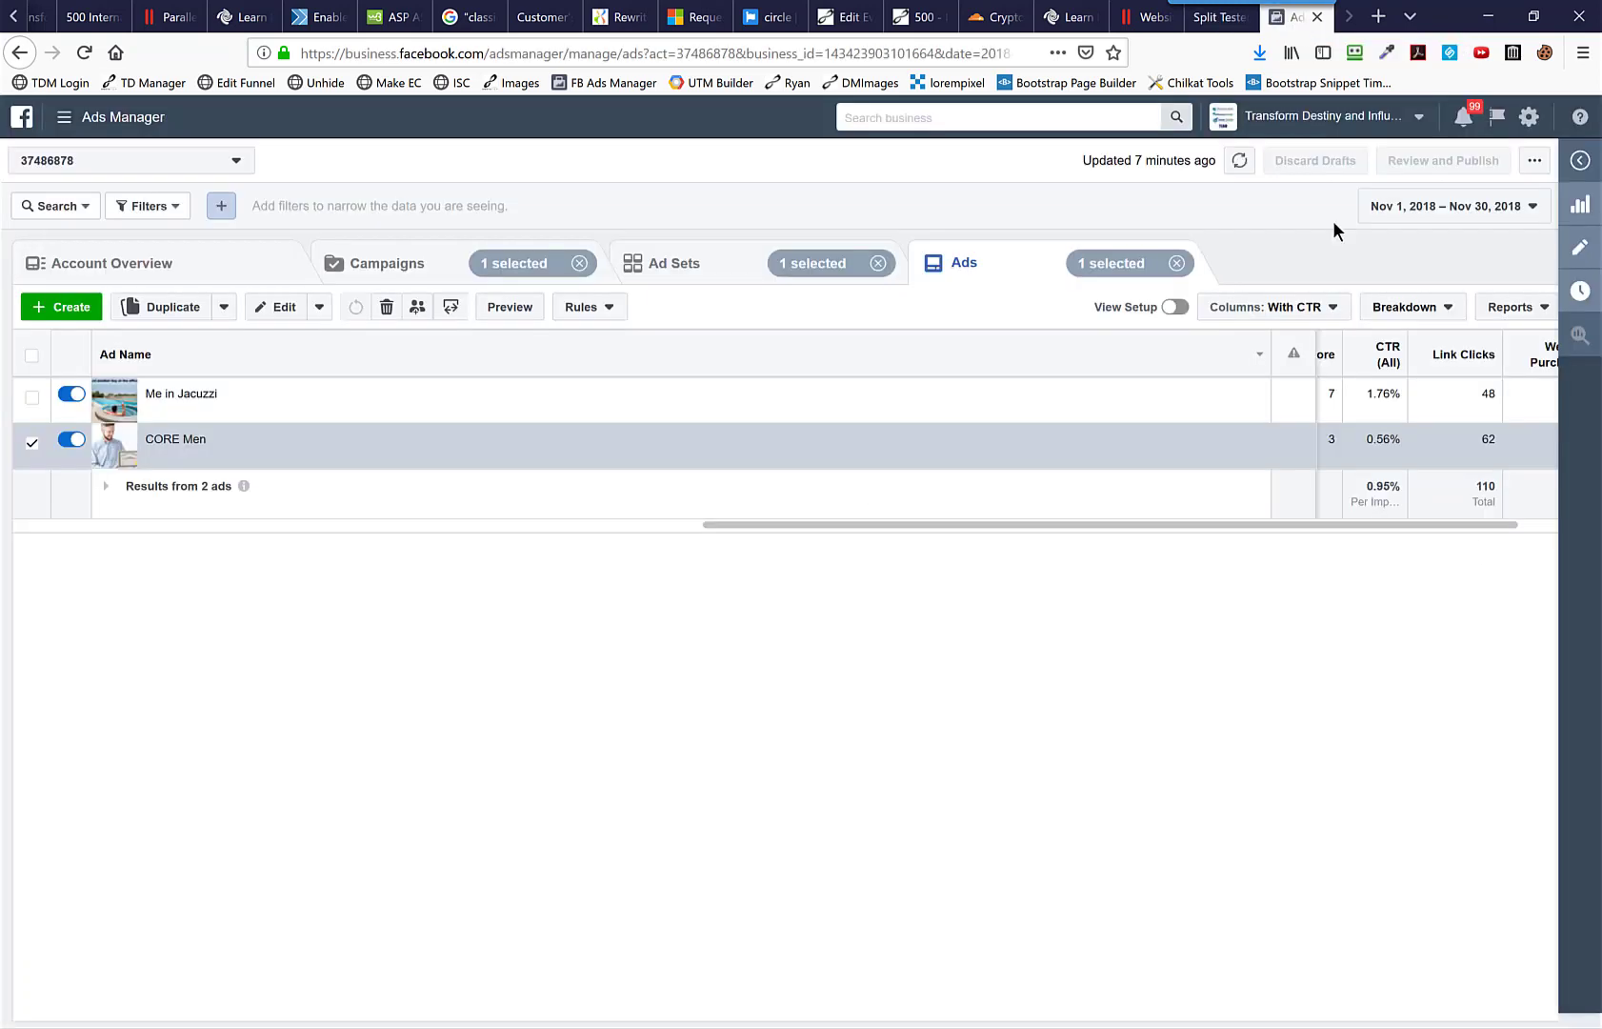
pyautogui.doubleClick(1488, 393)
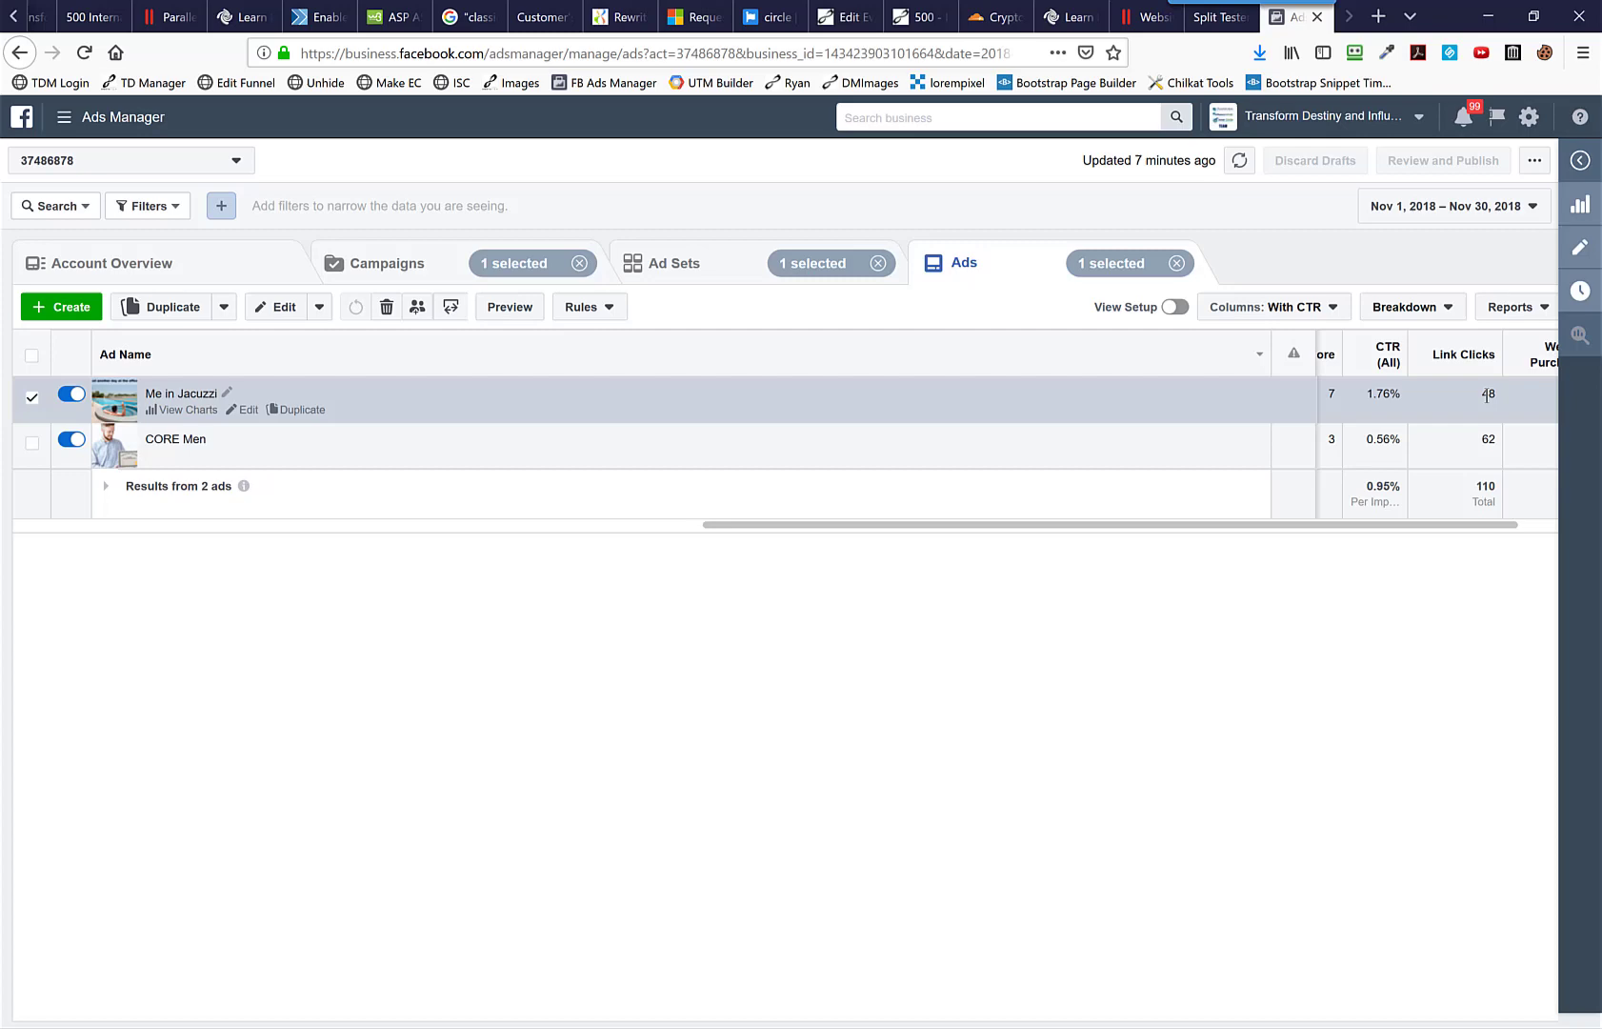
pyautogui.click(1222, 17)
pyautogui.doubleClick(690, 653)
pyautogui.write('48')
pyautogui.click(1288, 19)
pyautogui.moveTo(1366, 390); pyautogui.dragTo(1394, 393)
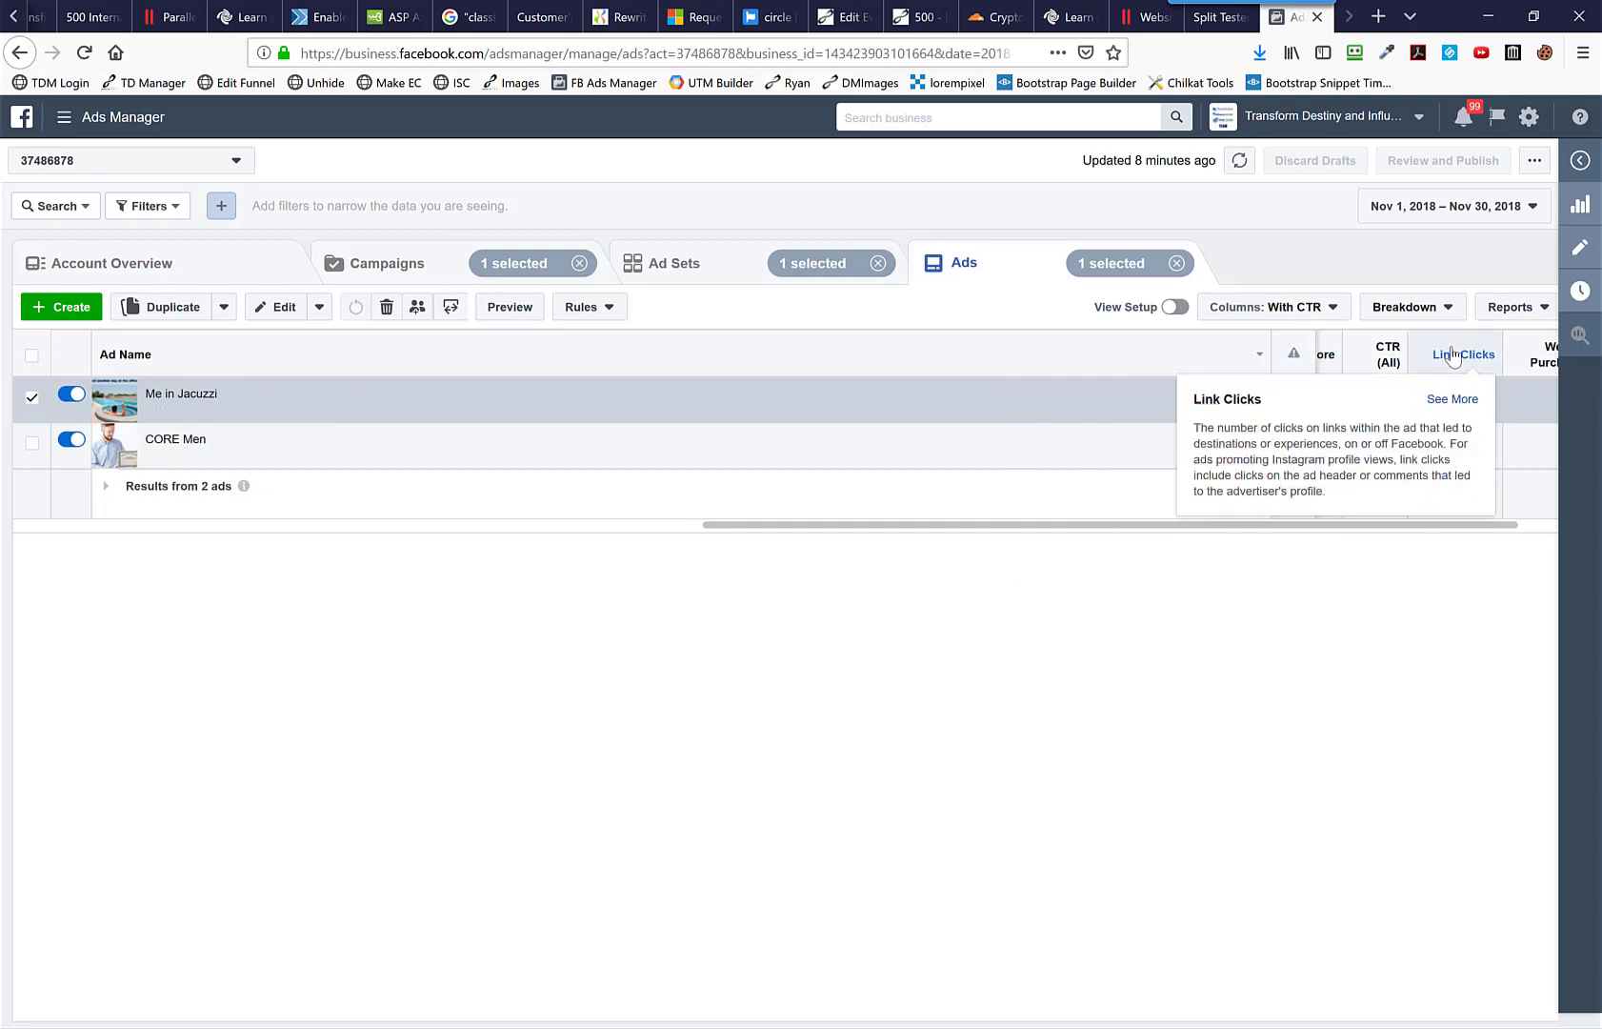
pyautogui.click(1202, 19)
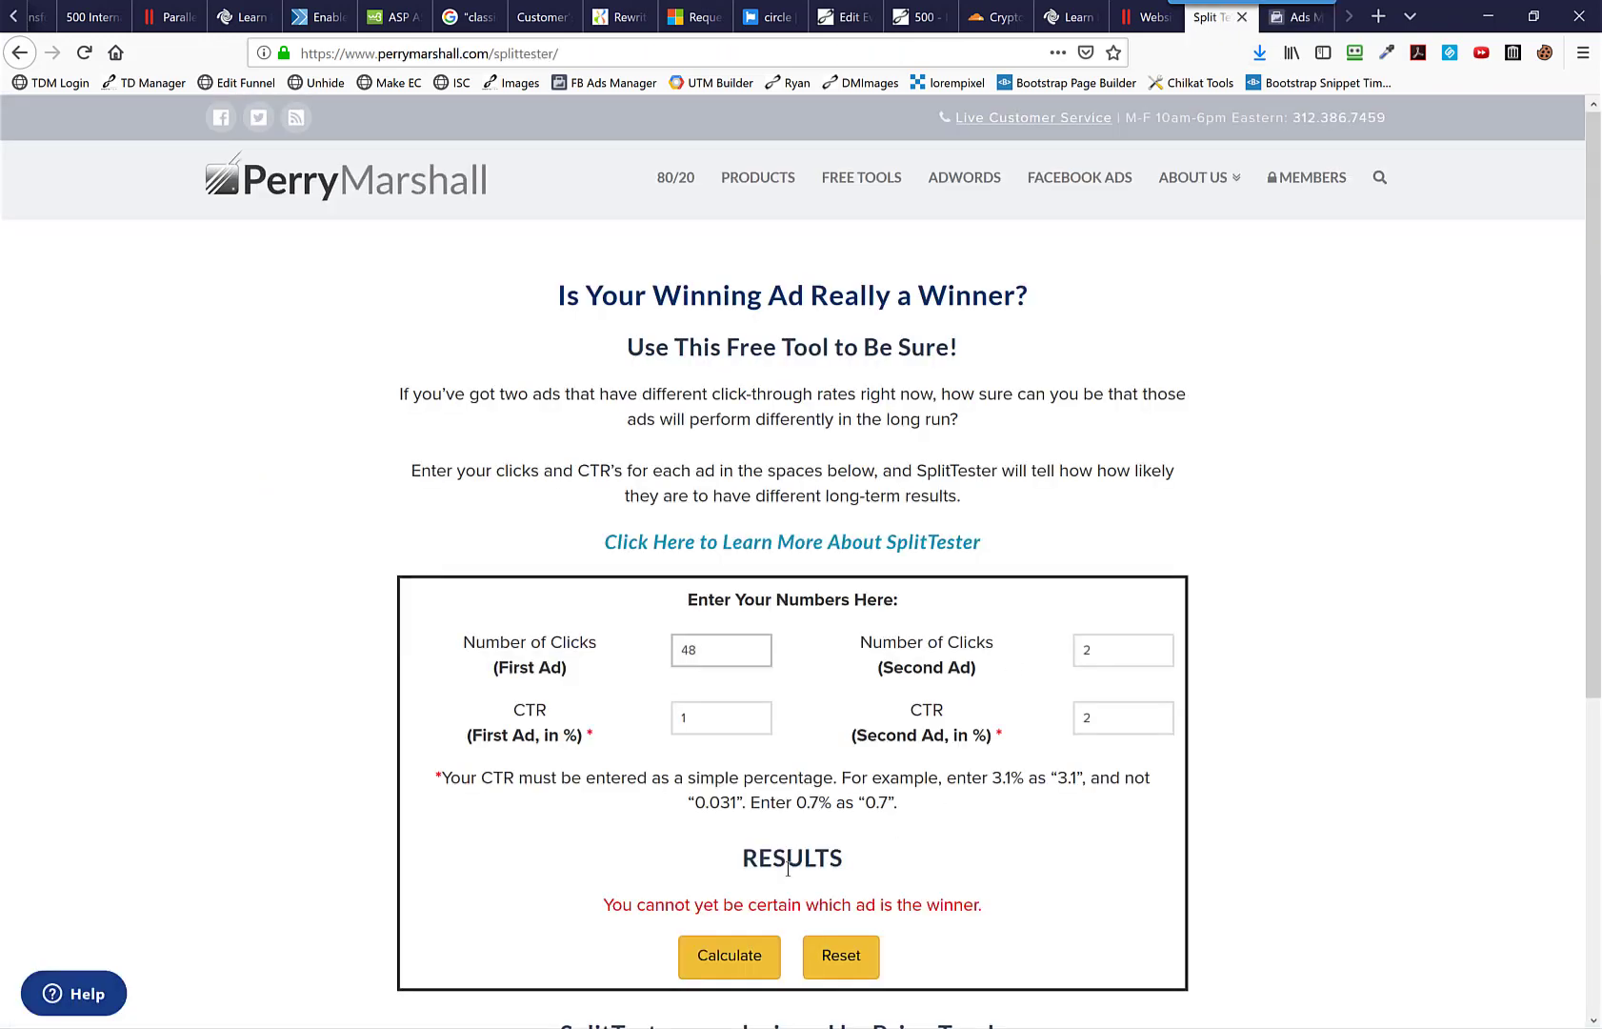
pyautogui.moveTo(687, 802); pyautogui.dragTo(737, 805)
pyautogui.click(874, 813)
pyautogui.click(688, 717)
pyautogui.write('1.76')
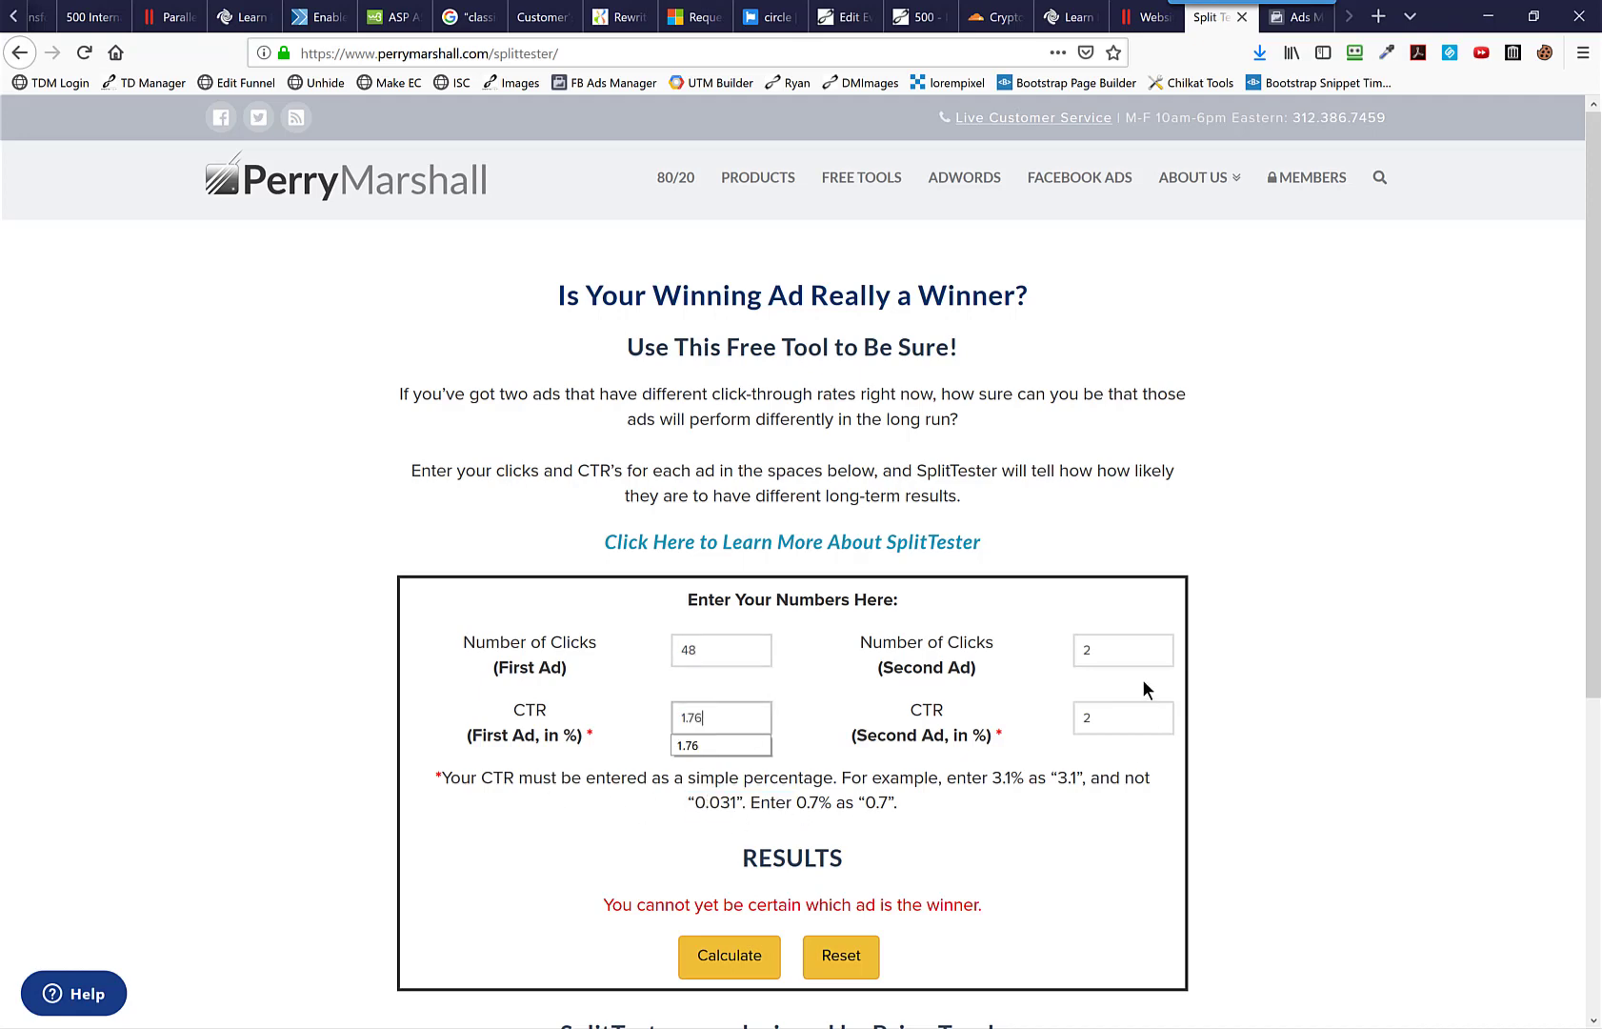
# Copy CORE Men's 62 link clicks and 0.56% CTR into the second ad's SplitTester fields
pyautogui.click(1297, 23)
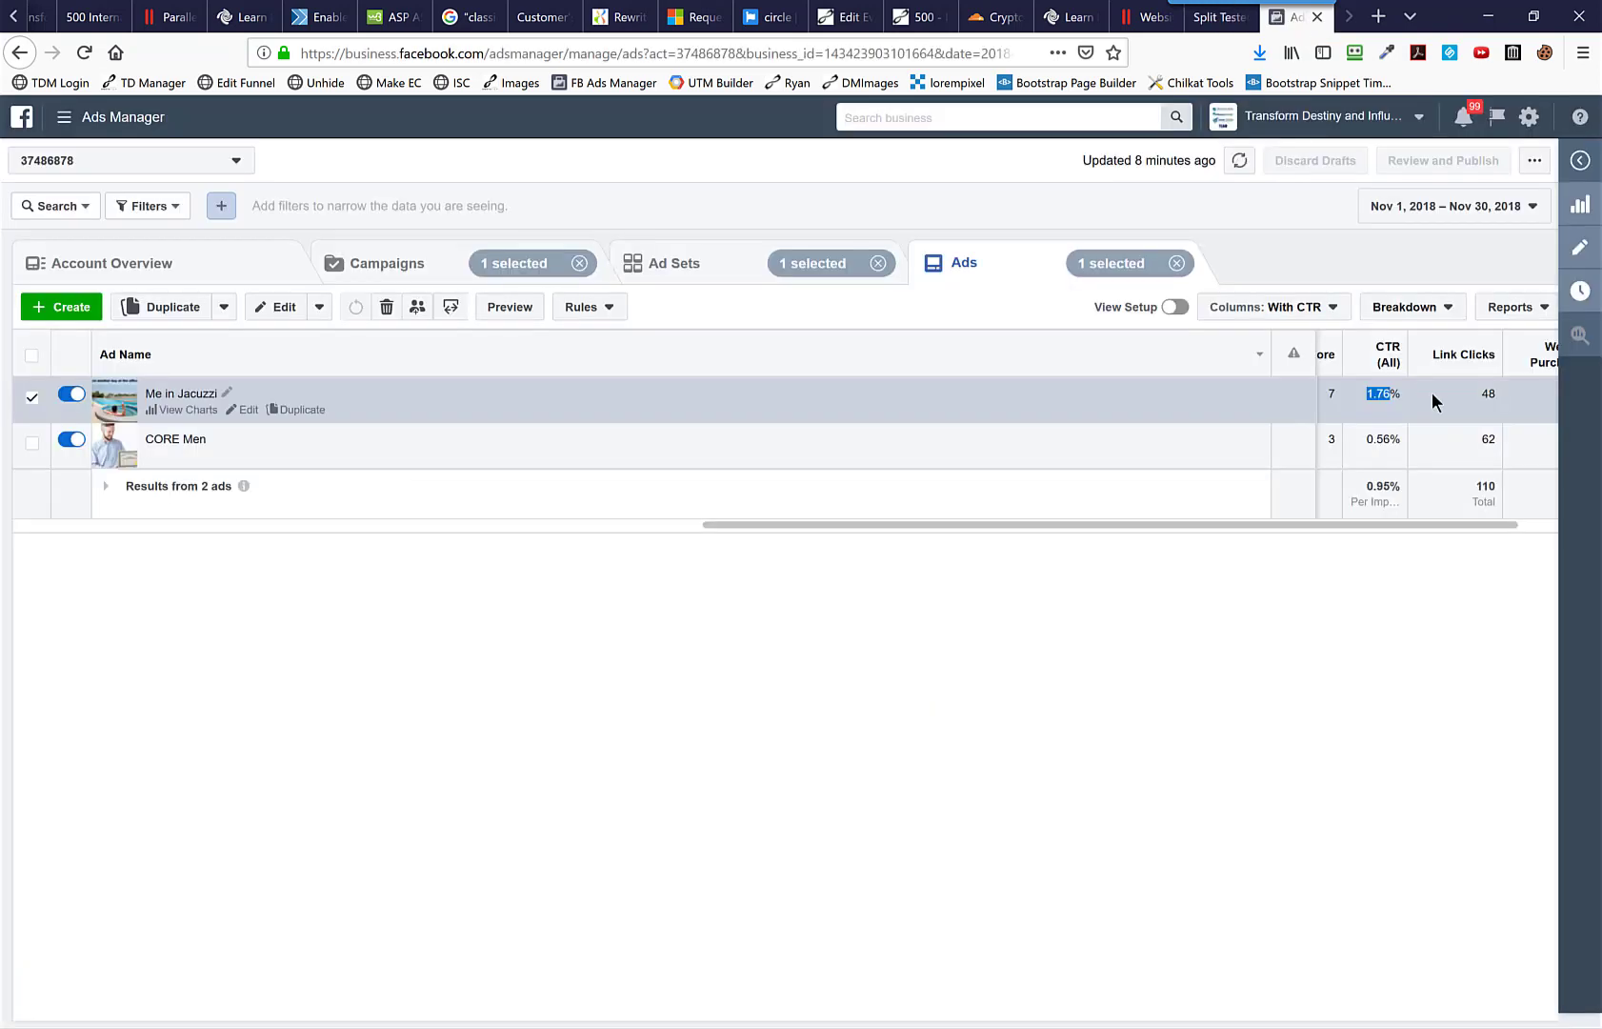
pyautogui.doubleClick(1488, 438)
pyautogui.hotkey('ctrl', 'c')
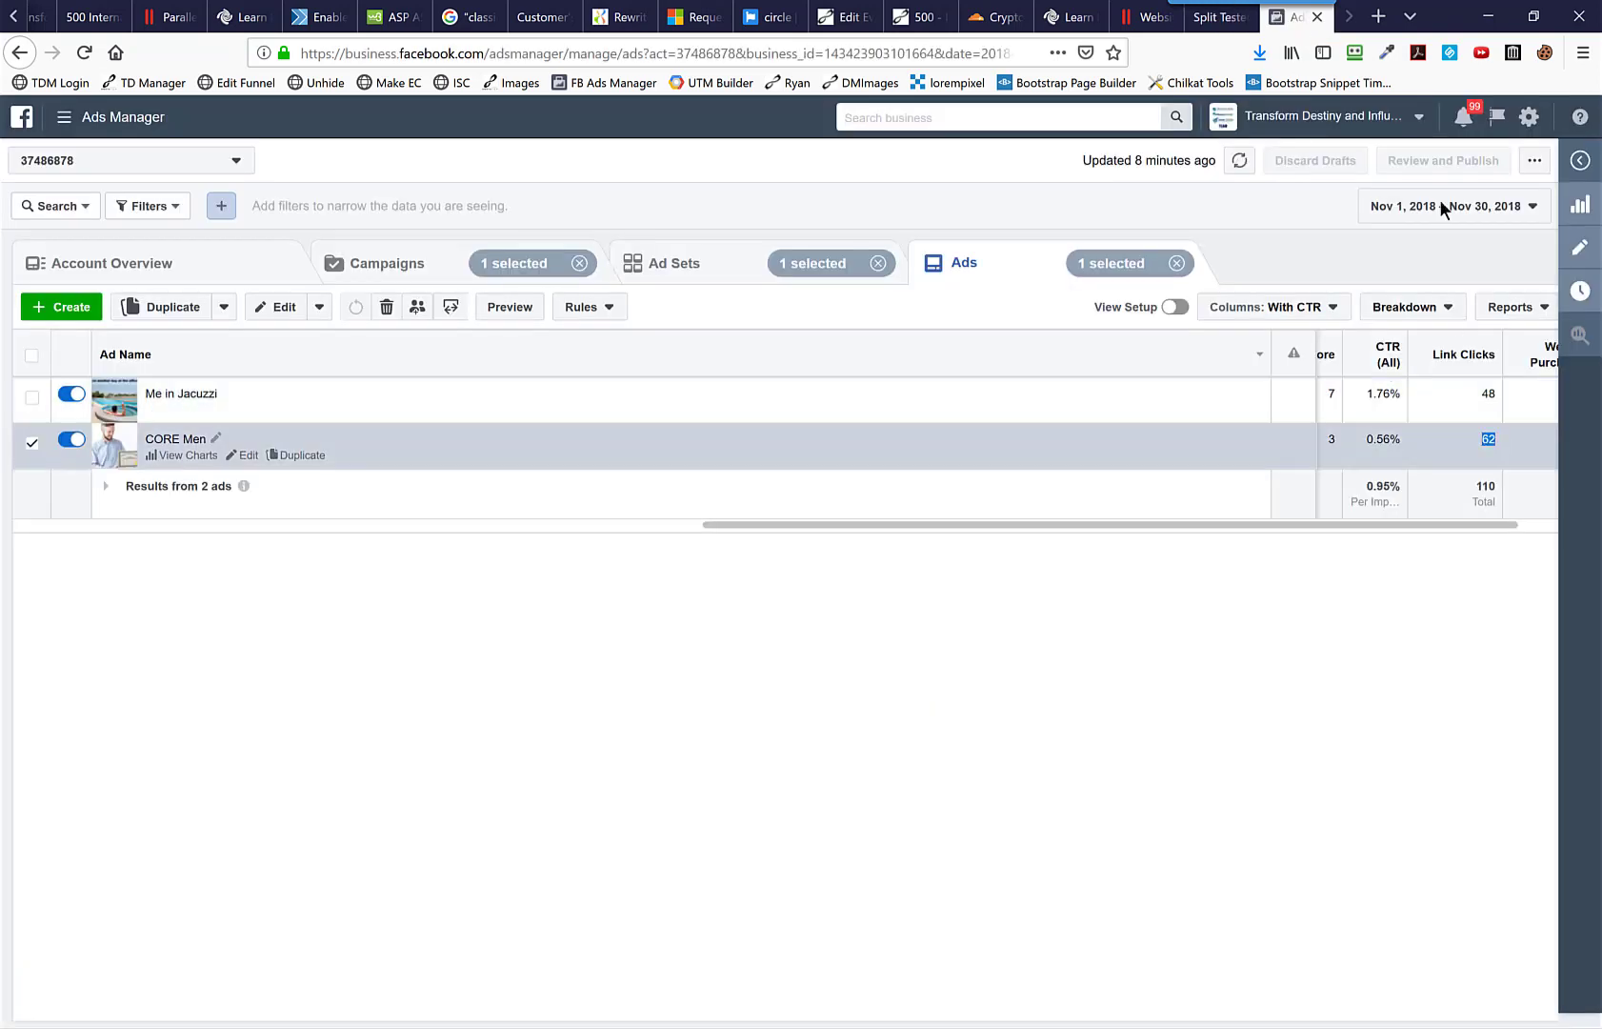
pyautogui.click(1215, 21)
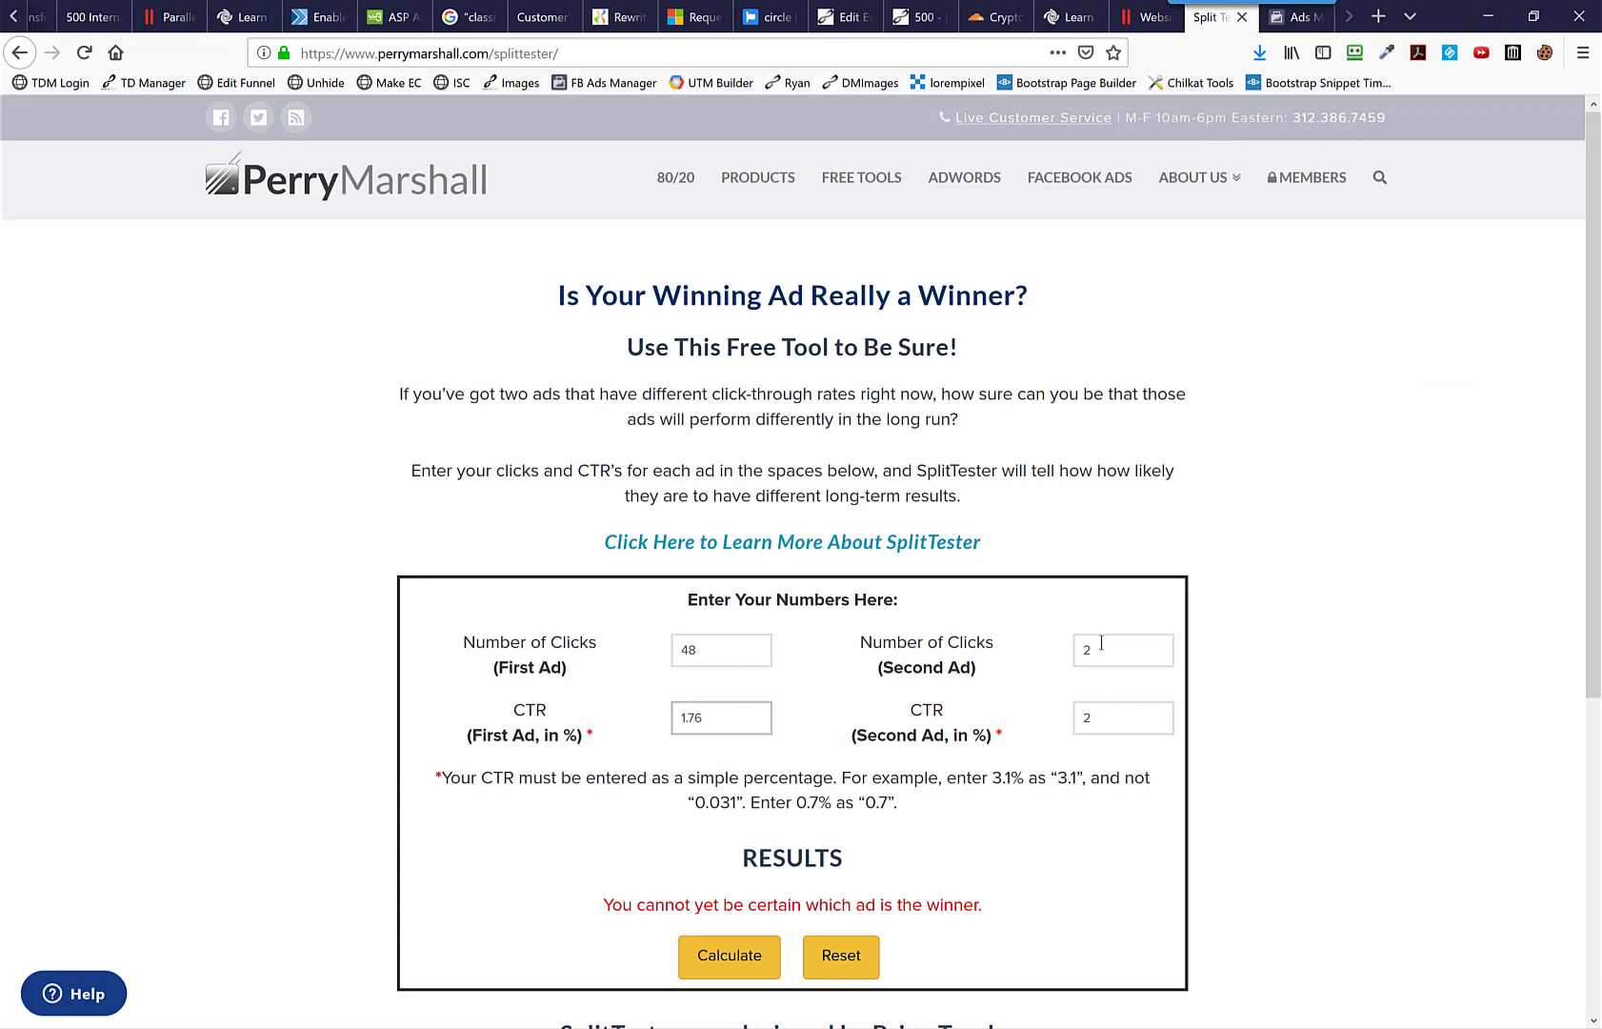
pyautogui.doubleClick(1102, 642)
pyautogui.hotkey('ctrl', 'v')
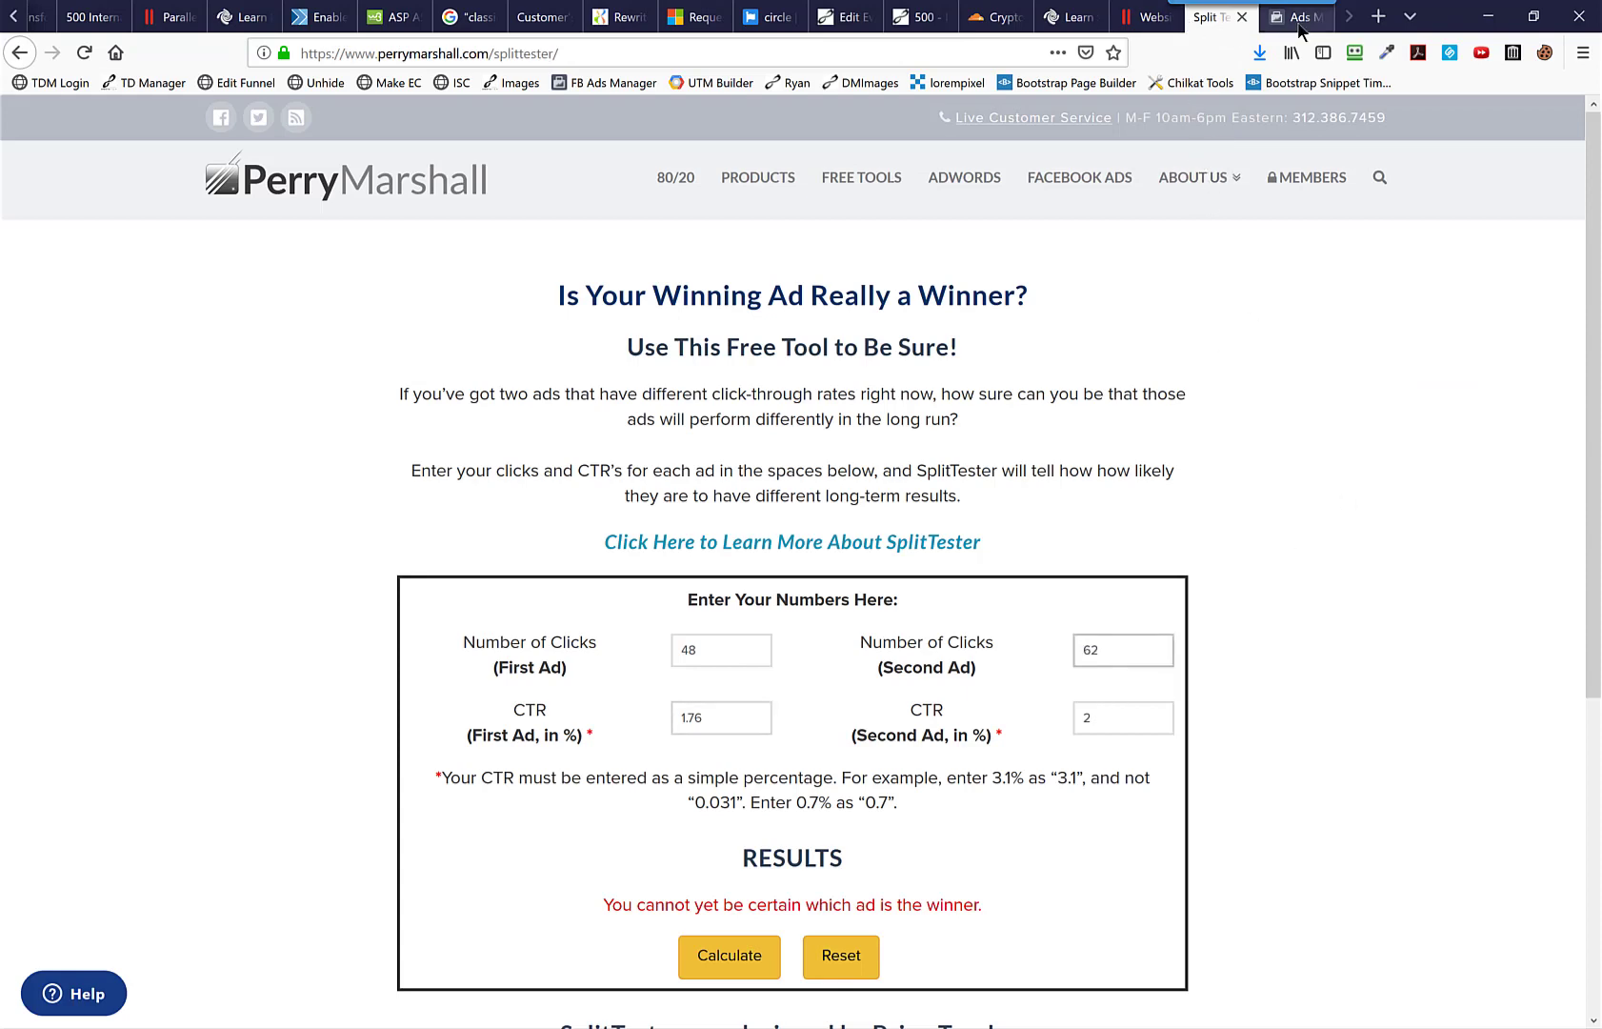
pyautogui.click(1300, 20)
pyautogui.moveTo(1366, 441)
pyautogui.mouseDown()
pyautogui.moveTo(1358, 462)
pyautogui.moveTo(1391, 439)
pyautogui.mouseUp()
pyautogui.hotkey('ctrl', 'c')
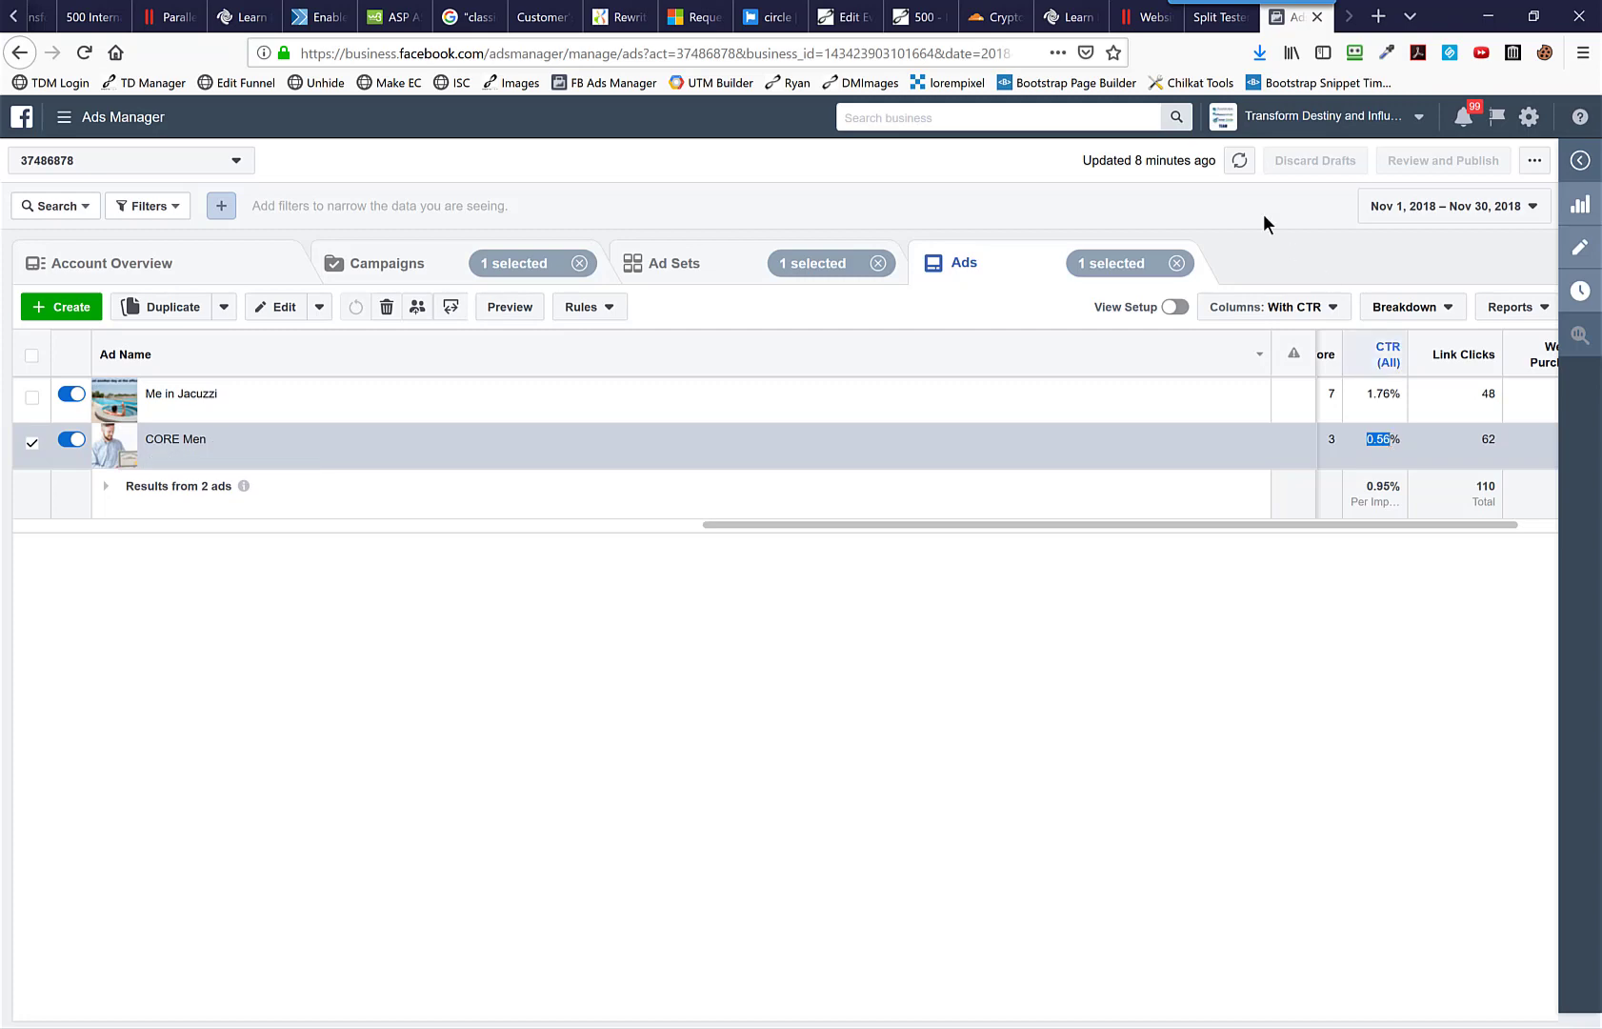
pyautogui.click(1219, 17)
pyautogui.doubleClick(1119, 723)
pyautogui.hotkey('ctrl', 'v')
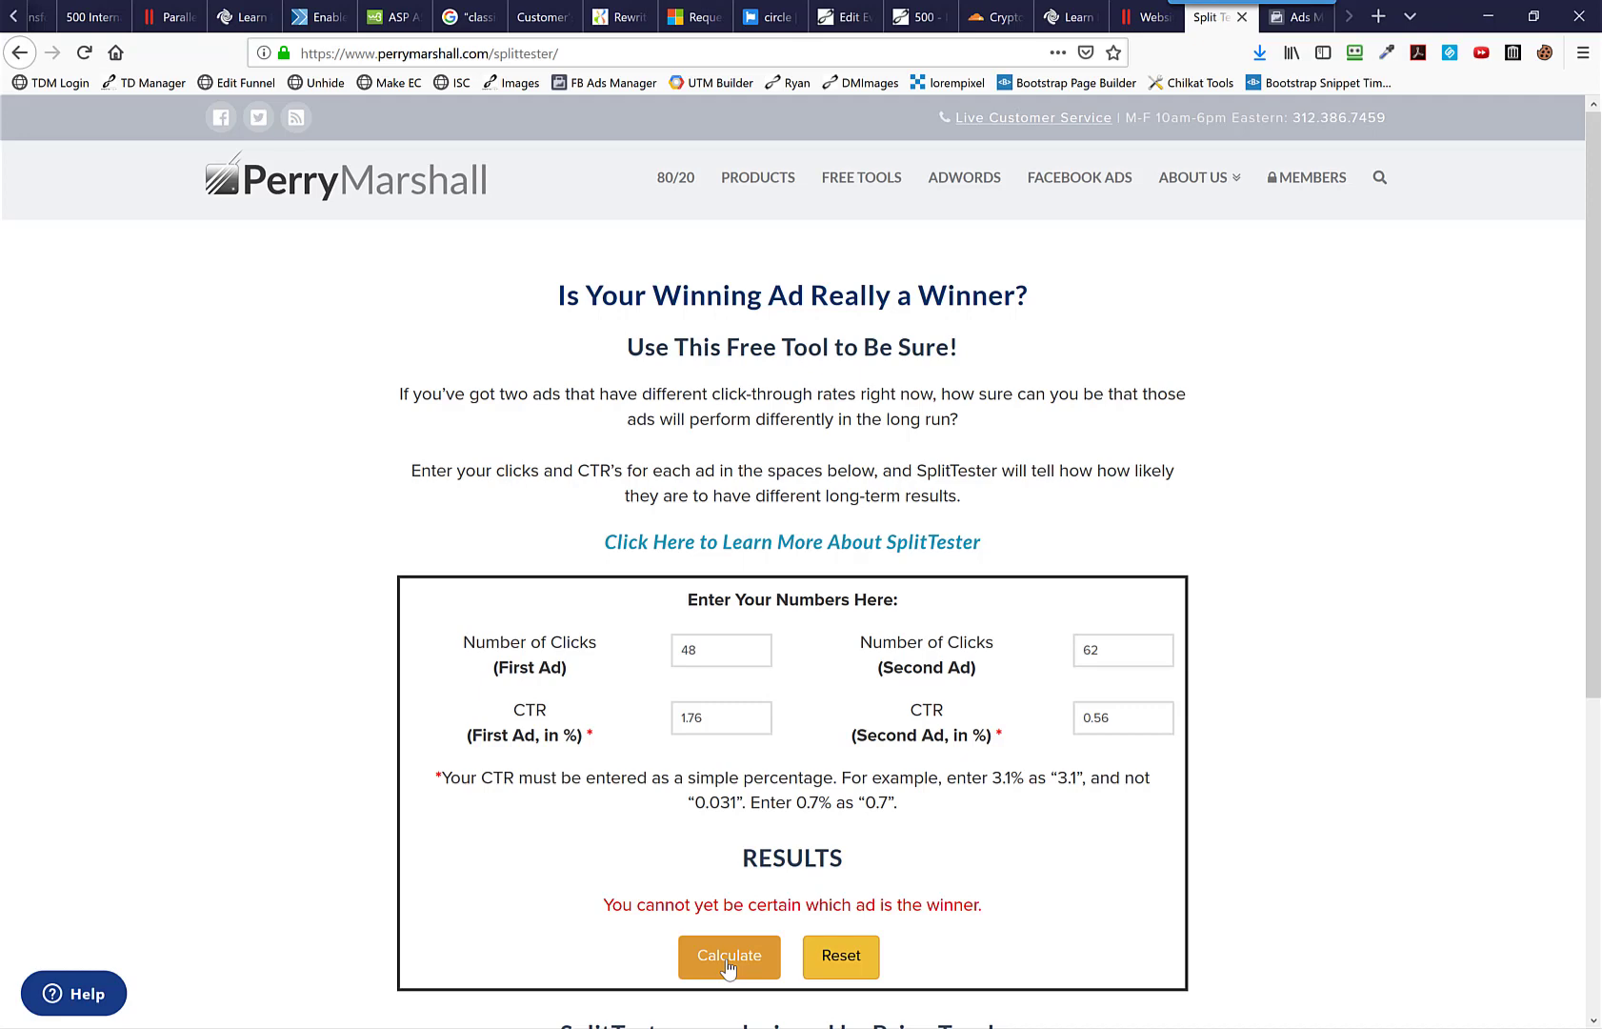
# Calculate with the real figures and highlight the approximately 99% result in the results line
pyautogui.click(727, 965)
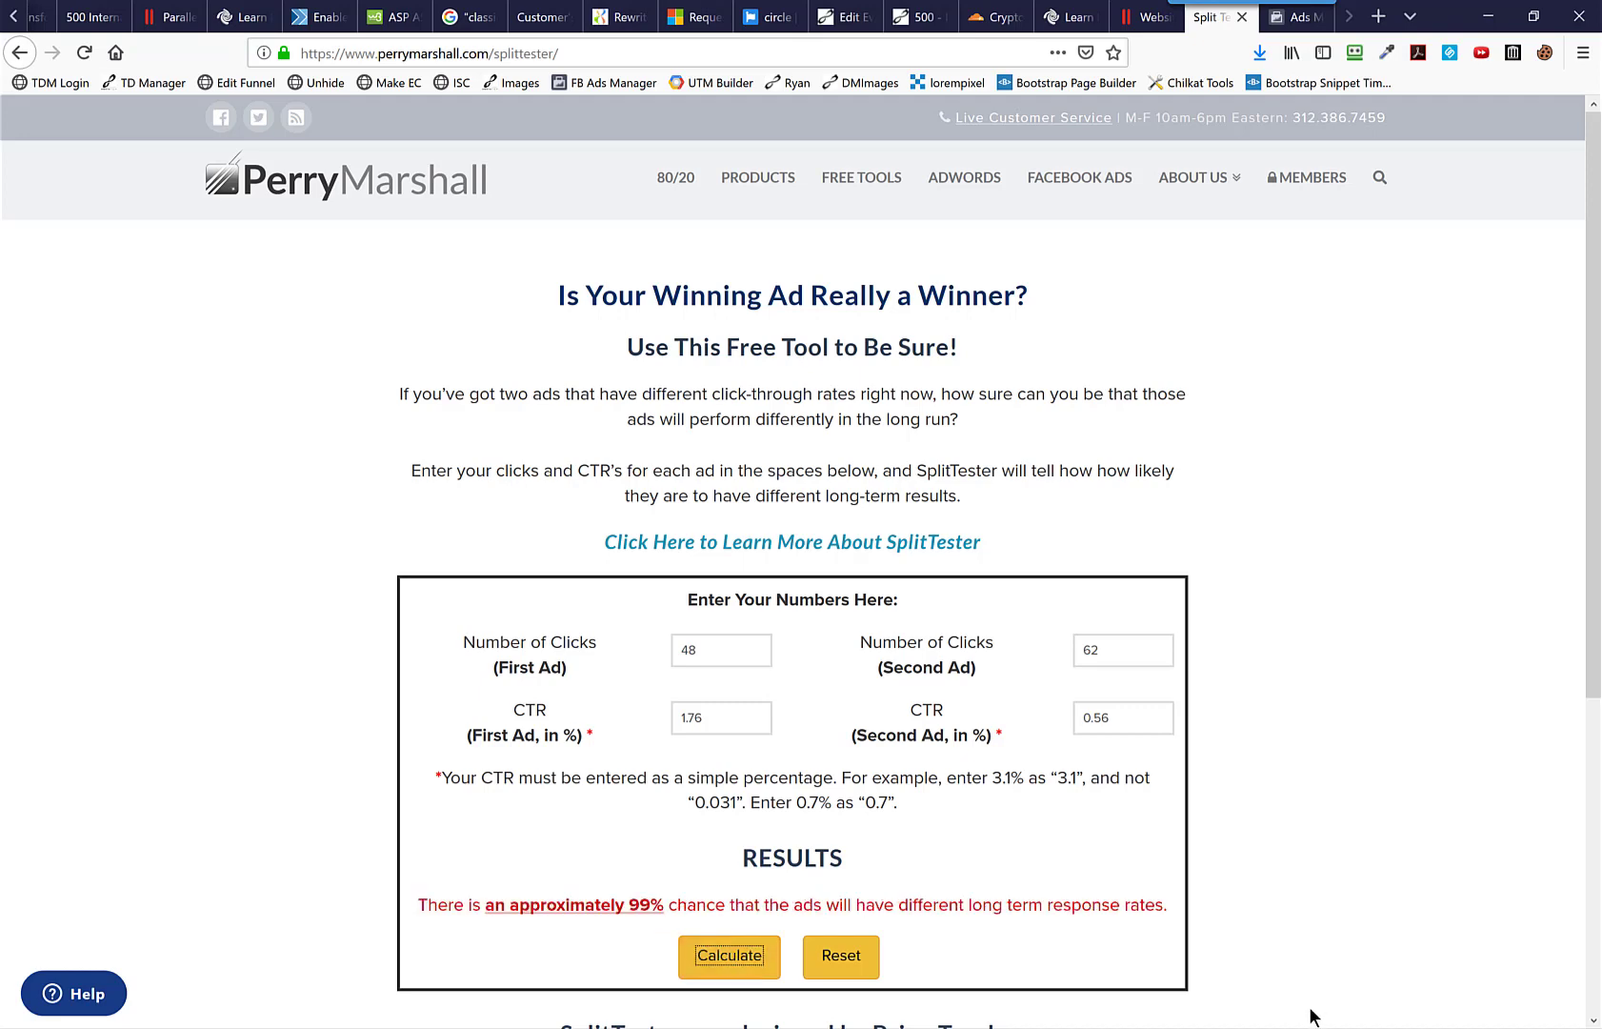
pyautogui.moveTo(484, 903); pyautogui.dragTo(662, 904)
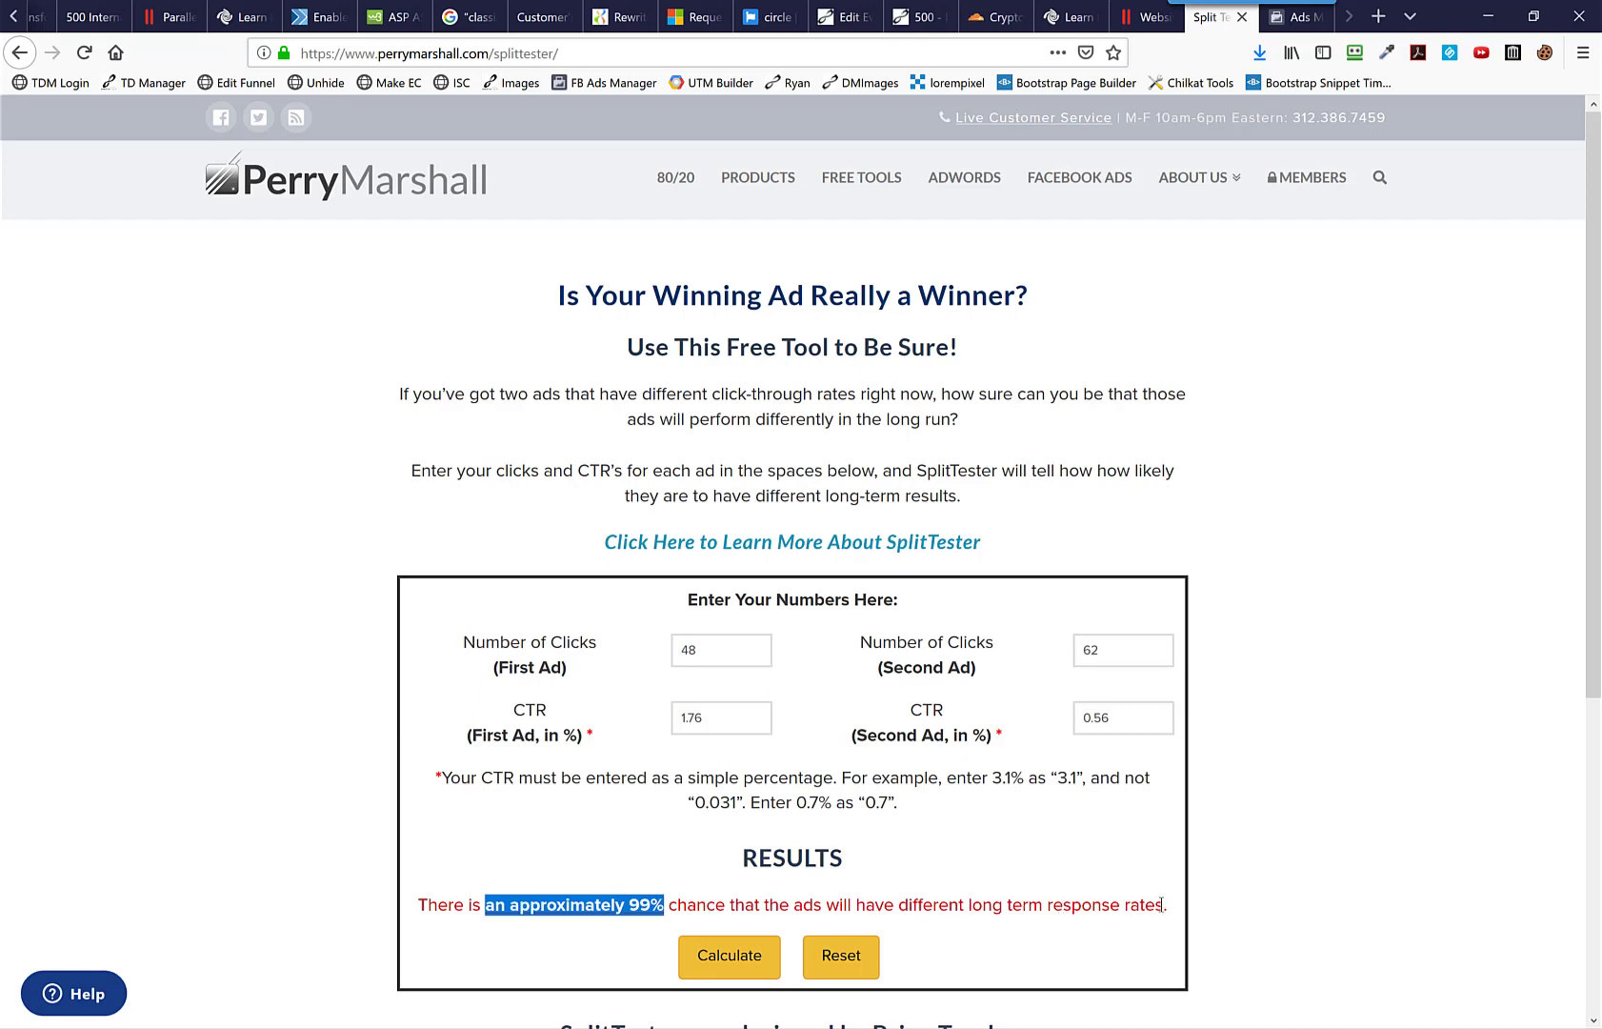
pyautogui.moveTo(1162, 904); pyautogui.dragTo(668, 910)
pyautogui.doubleClick(636, 905)
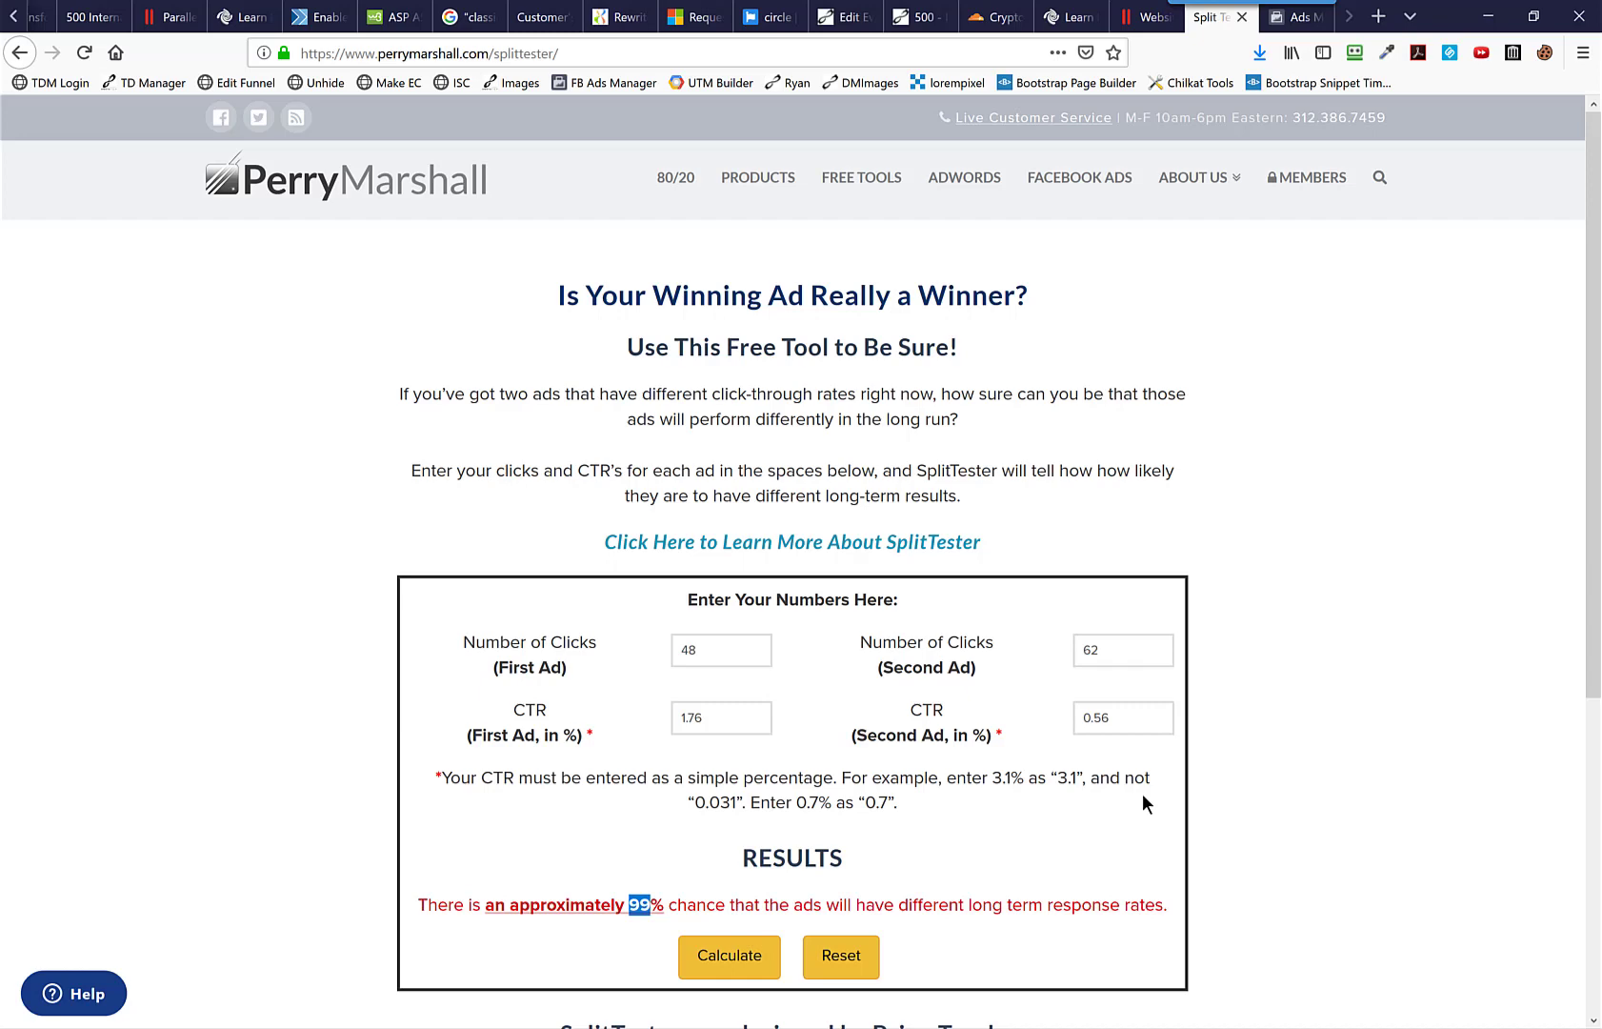
pyautogui.click(1062, 838)
pyautogui.moveTo(901, 691); pyautogui.dragTo(1124, 824)
pyautogui.click(1124, 824)
pyautogui.moveTo(725, 655); pyautogui.dragTo(582, 648)
pyautogui.moveTo(710, 734); pyautogui.dragTo(638, 740)
pyautogui.click(740, 771)
pyautogui.moveTo(719, 653); pyautogui.dragTo(646, 646)
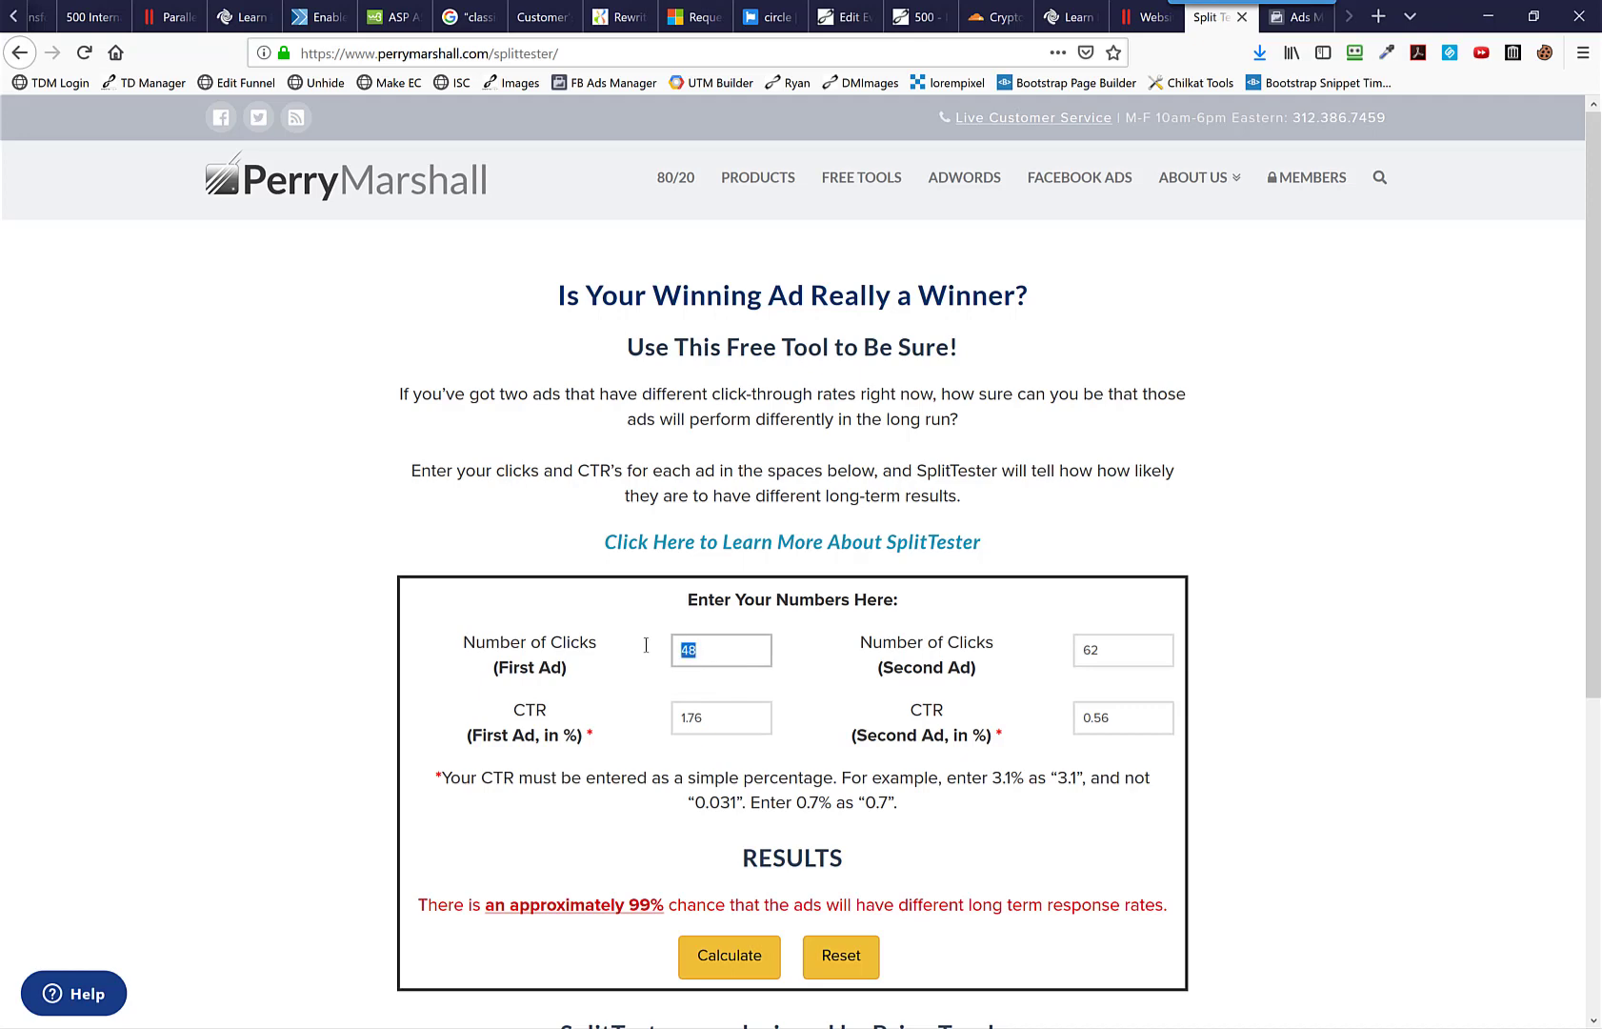
pyautogui.moveTo(734, 717); pyautogui.dragTo(647, 719)
pyautogui.click(1139, 657)
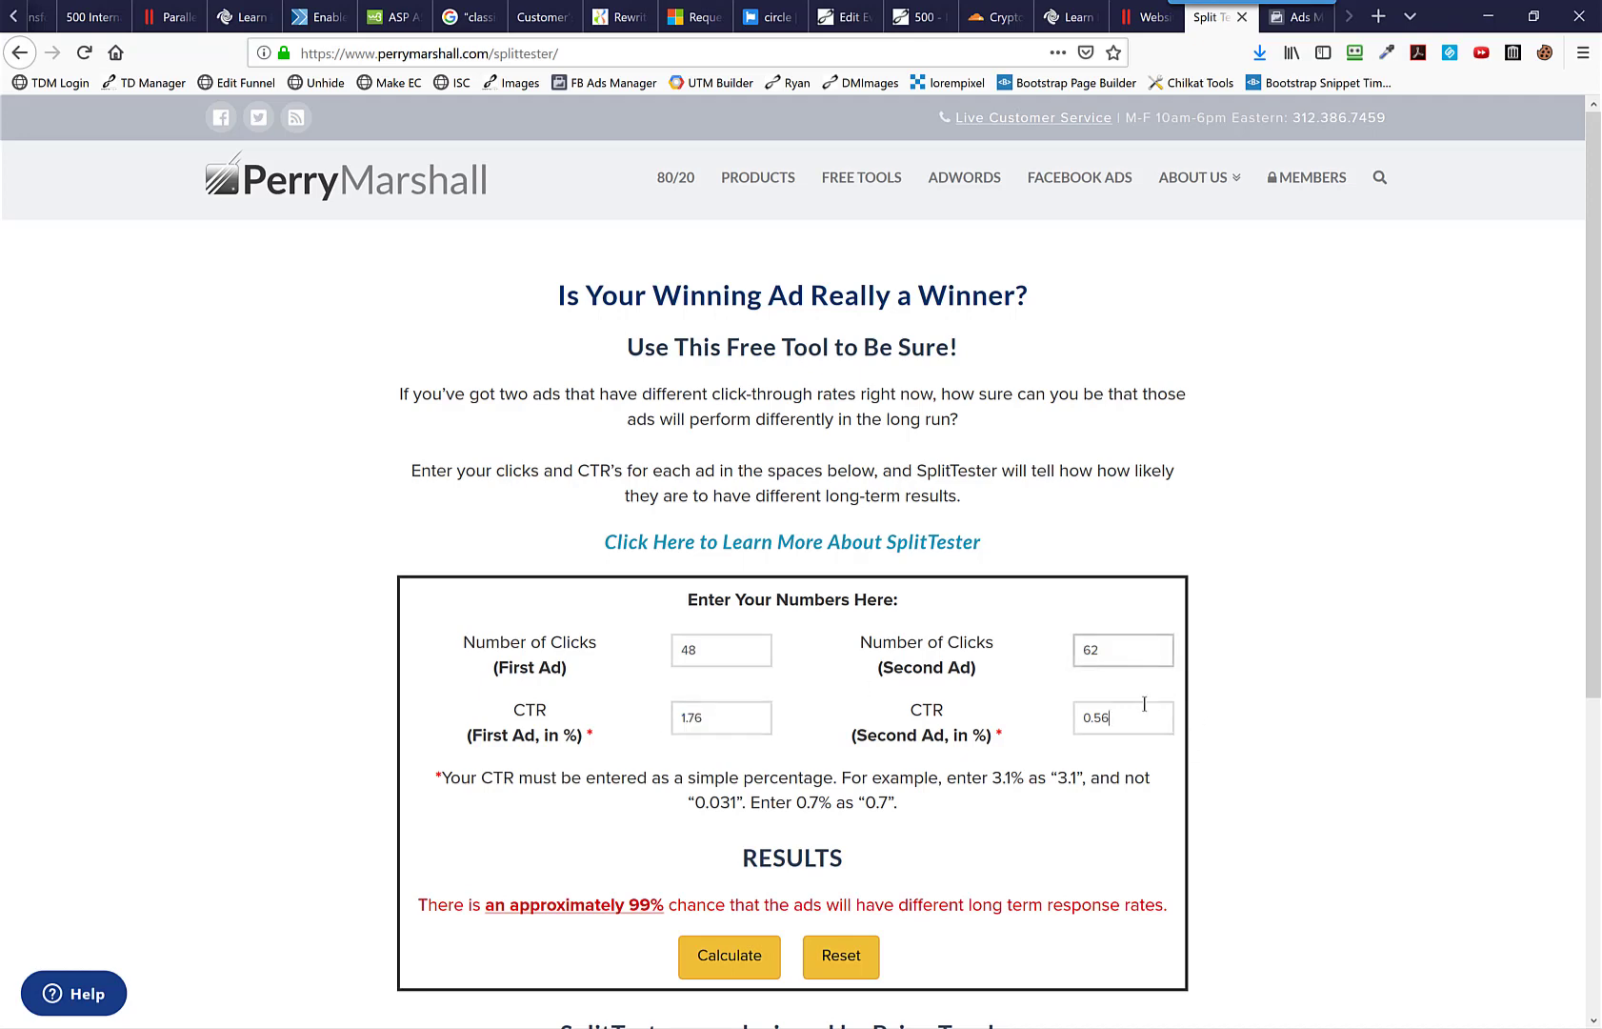
pyautogui.click(732, 645)
pyautogui.click(736, 719)
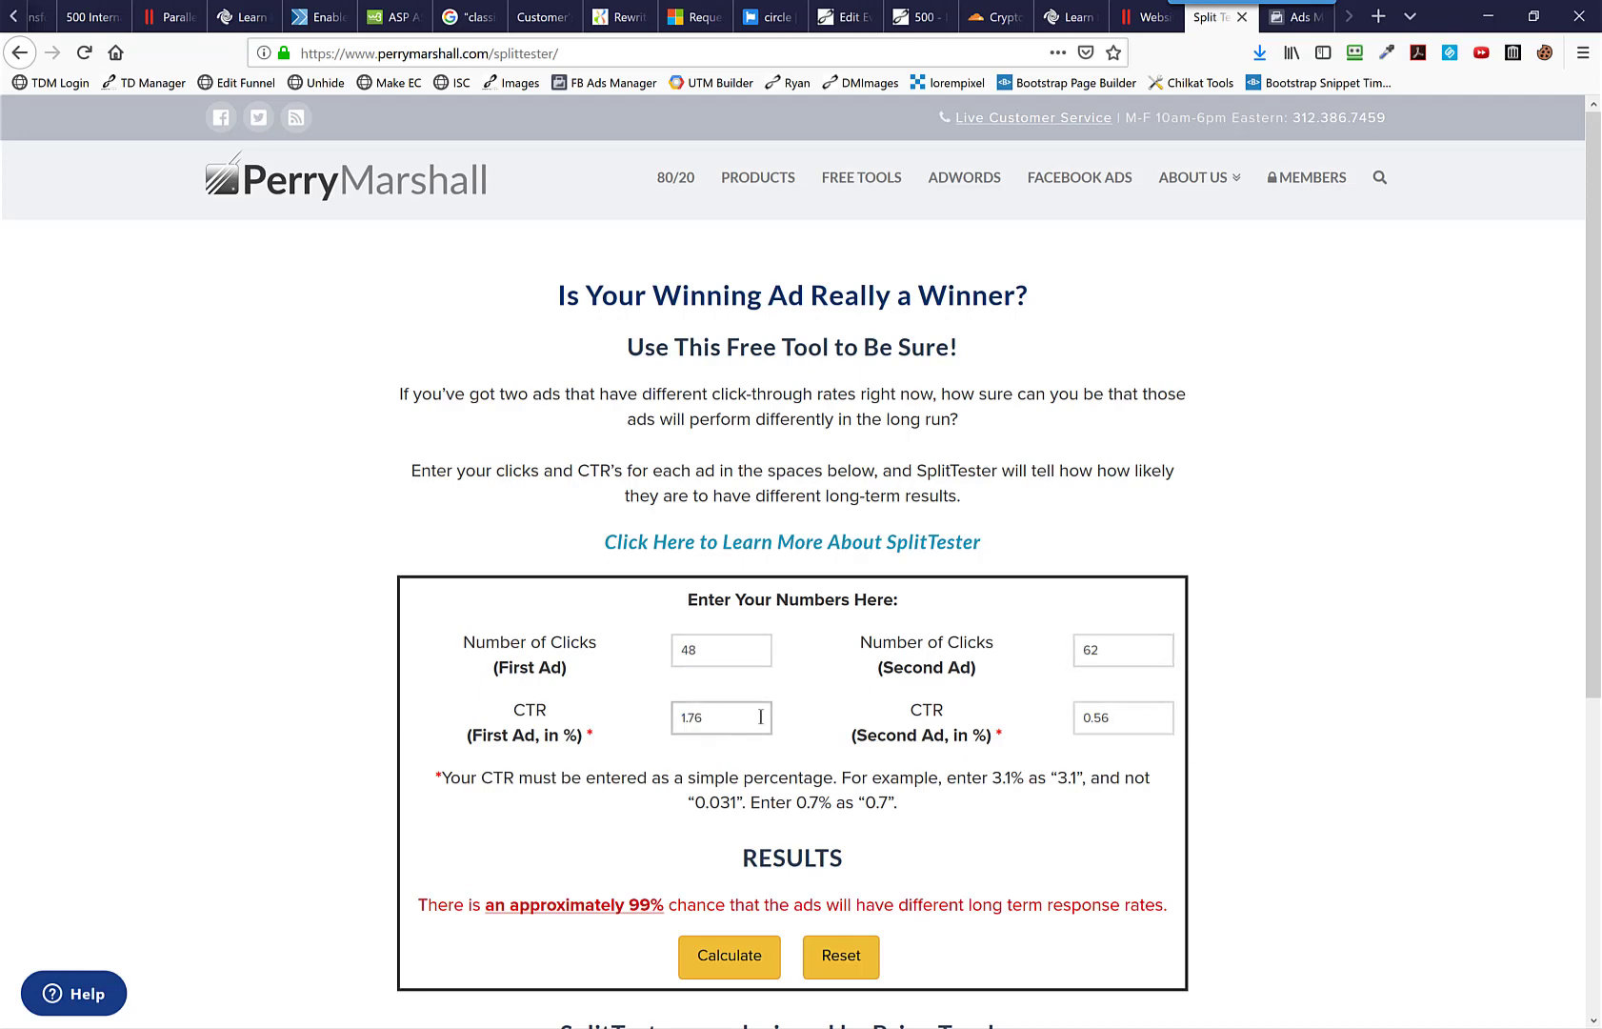